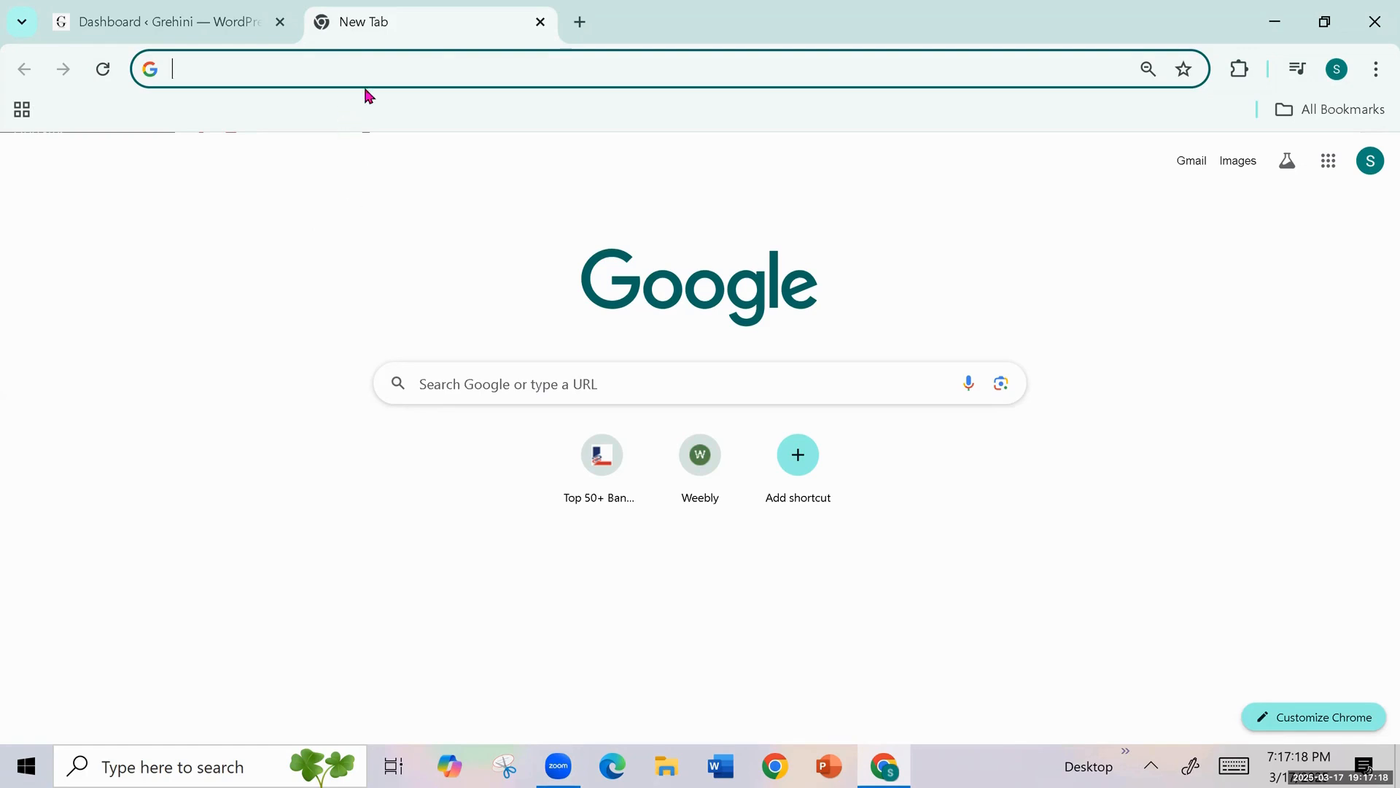
- Search Google for "google search console", open the Google Search Console site and start to its property type selection
left_click(232, 69)
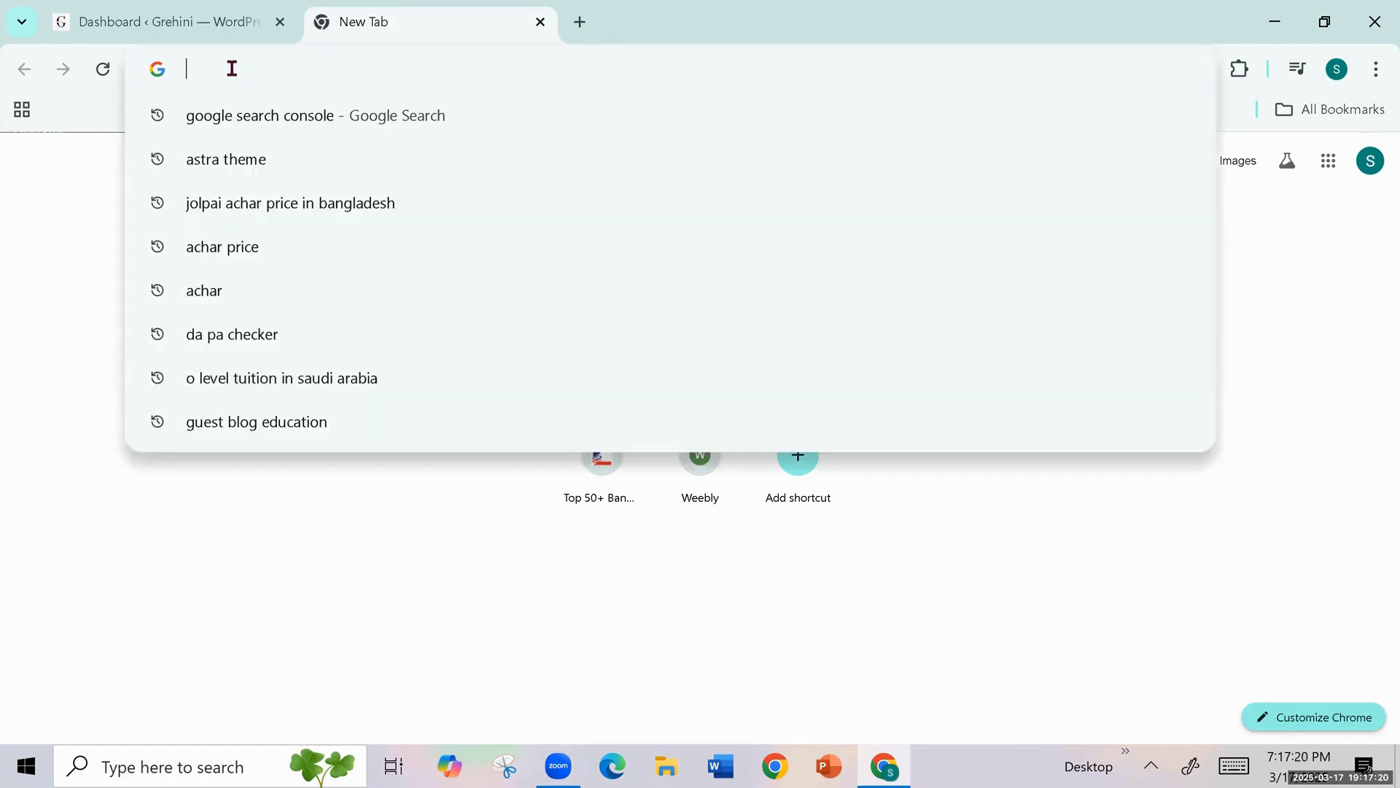
left_click(271, 115)
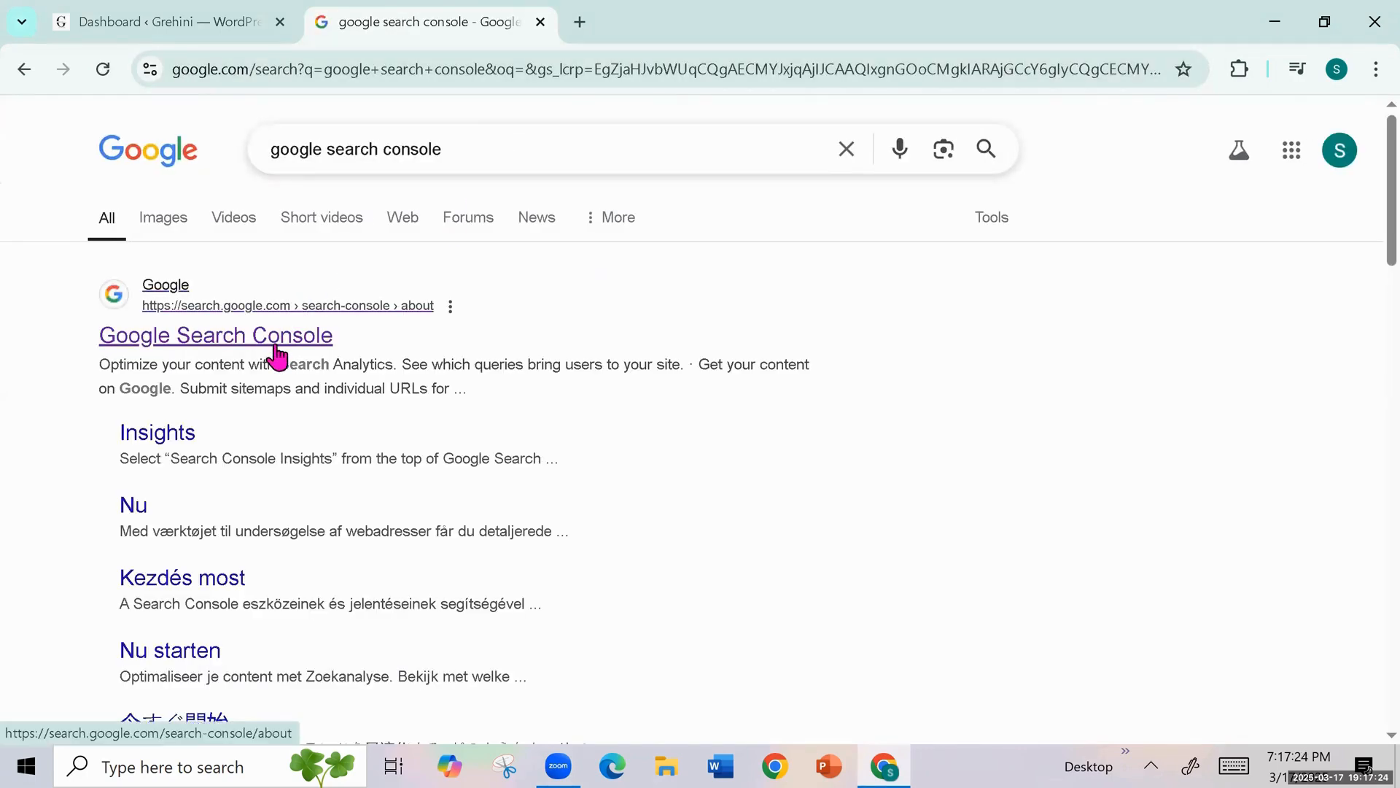
left_click(277, 347)
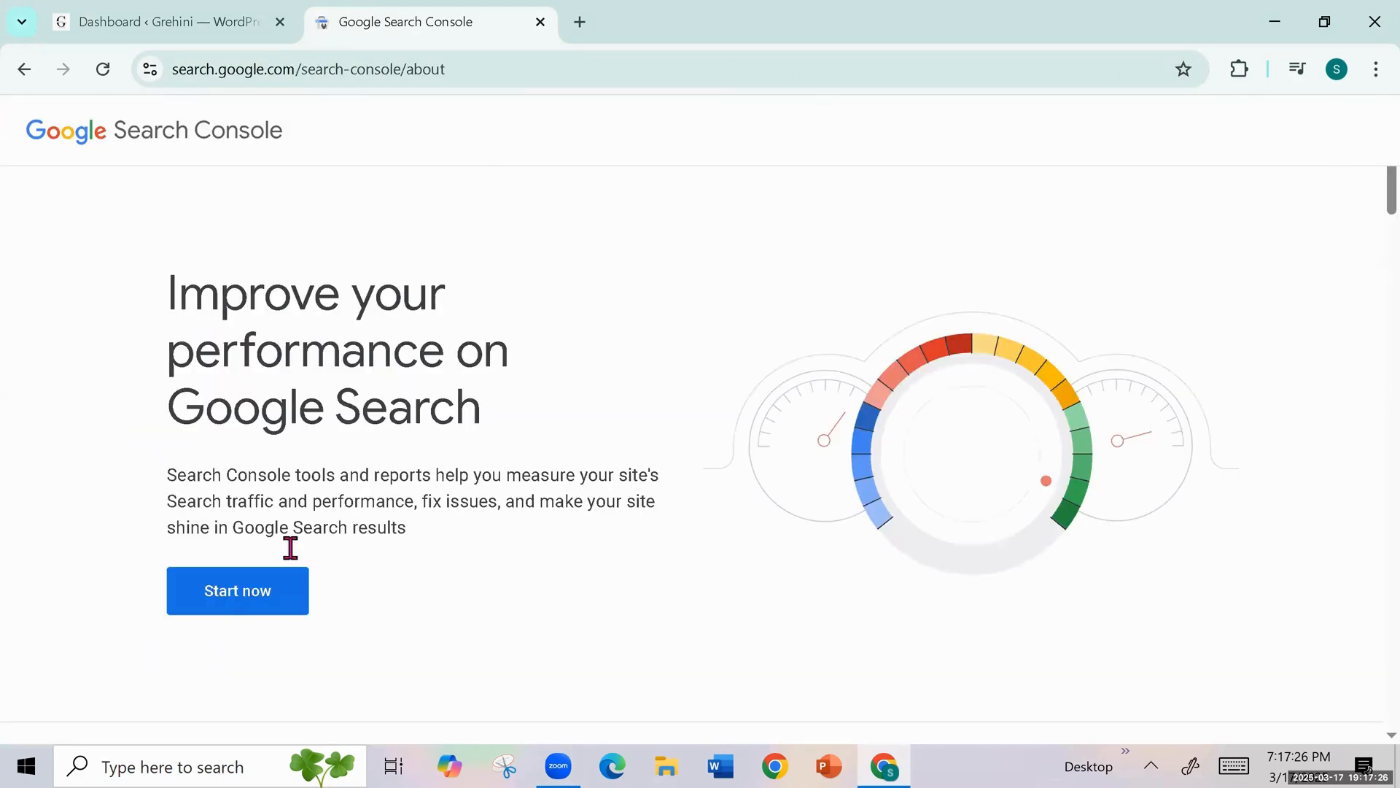
left_click(230, 607)
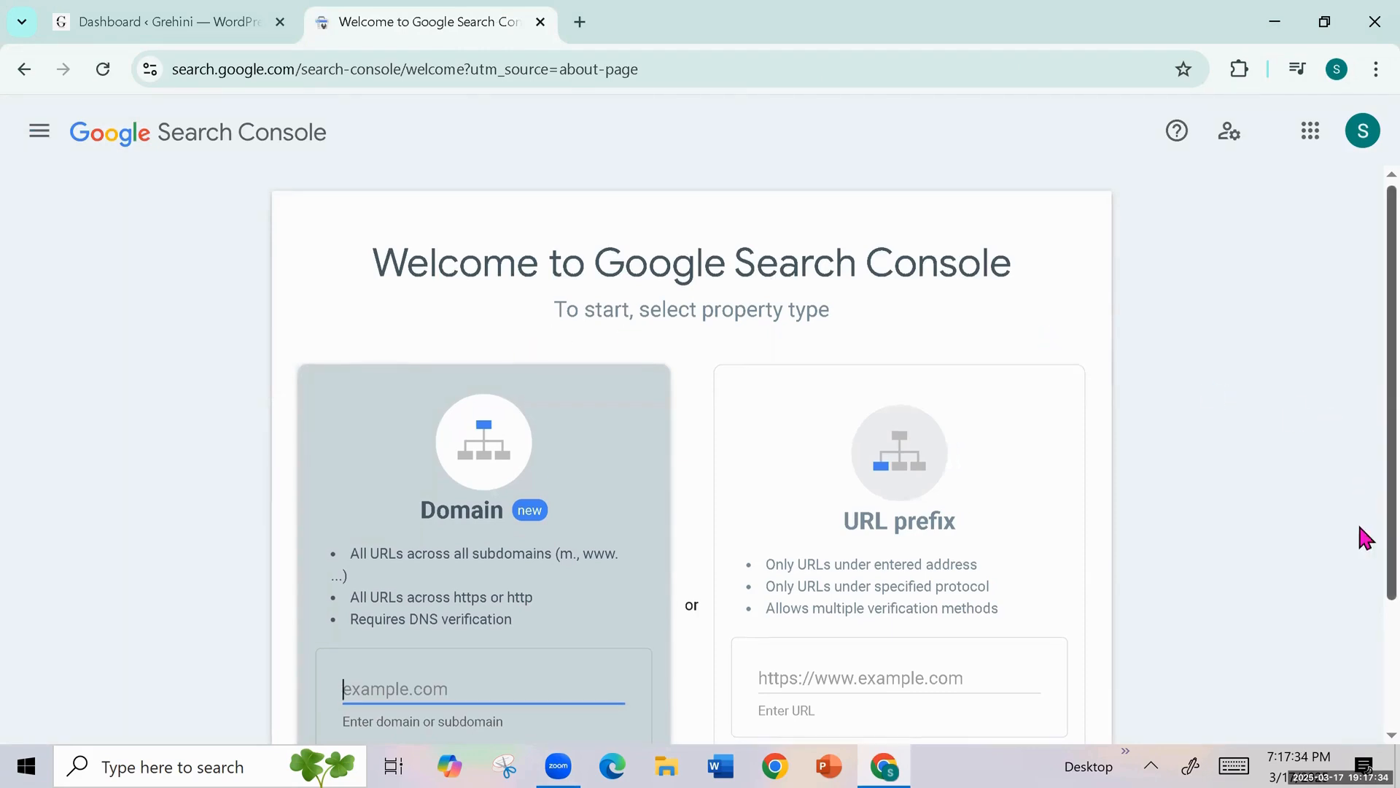
scroll(1364, 571, "down", 2)
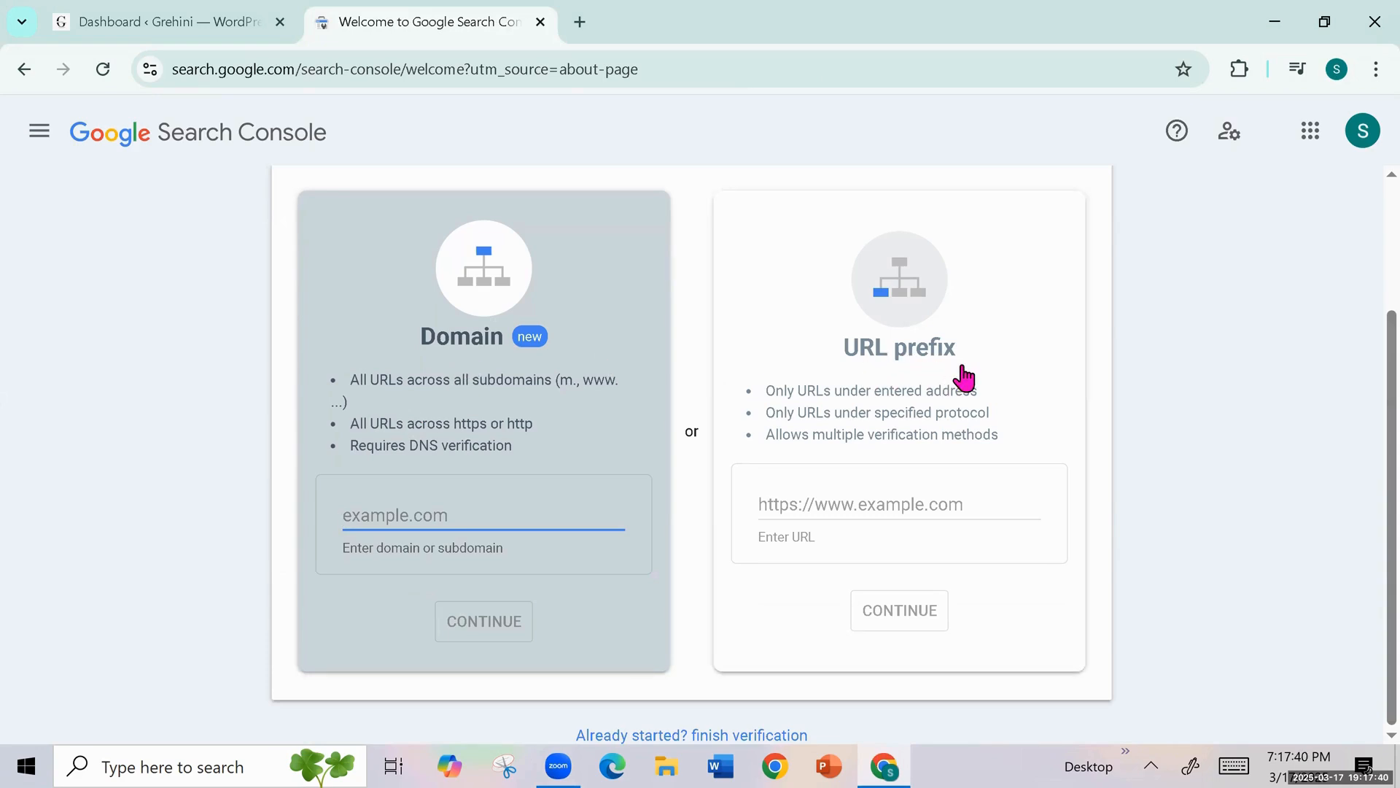
left_click(900, 501)
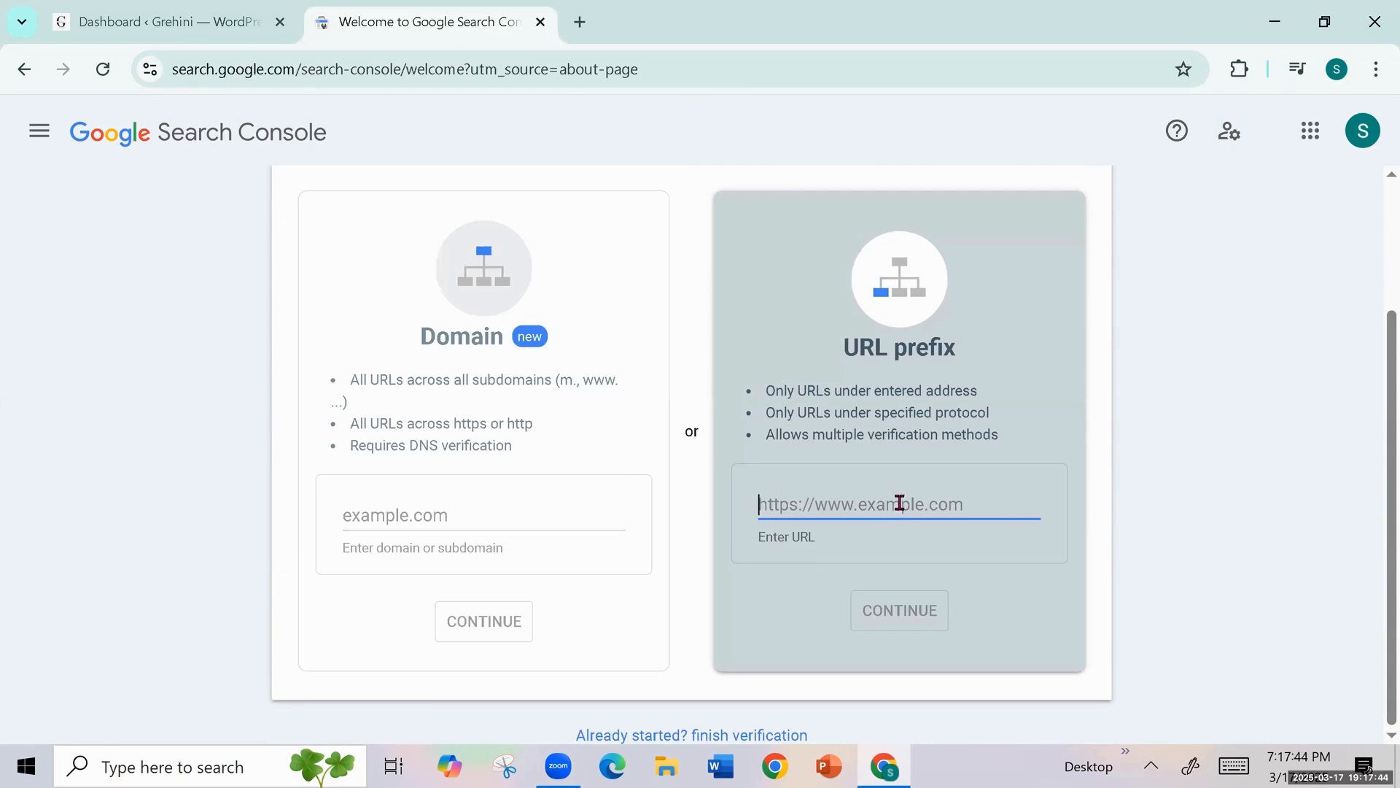
left_click(130, 22)
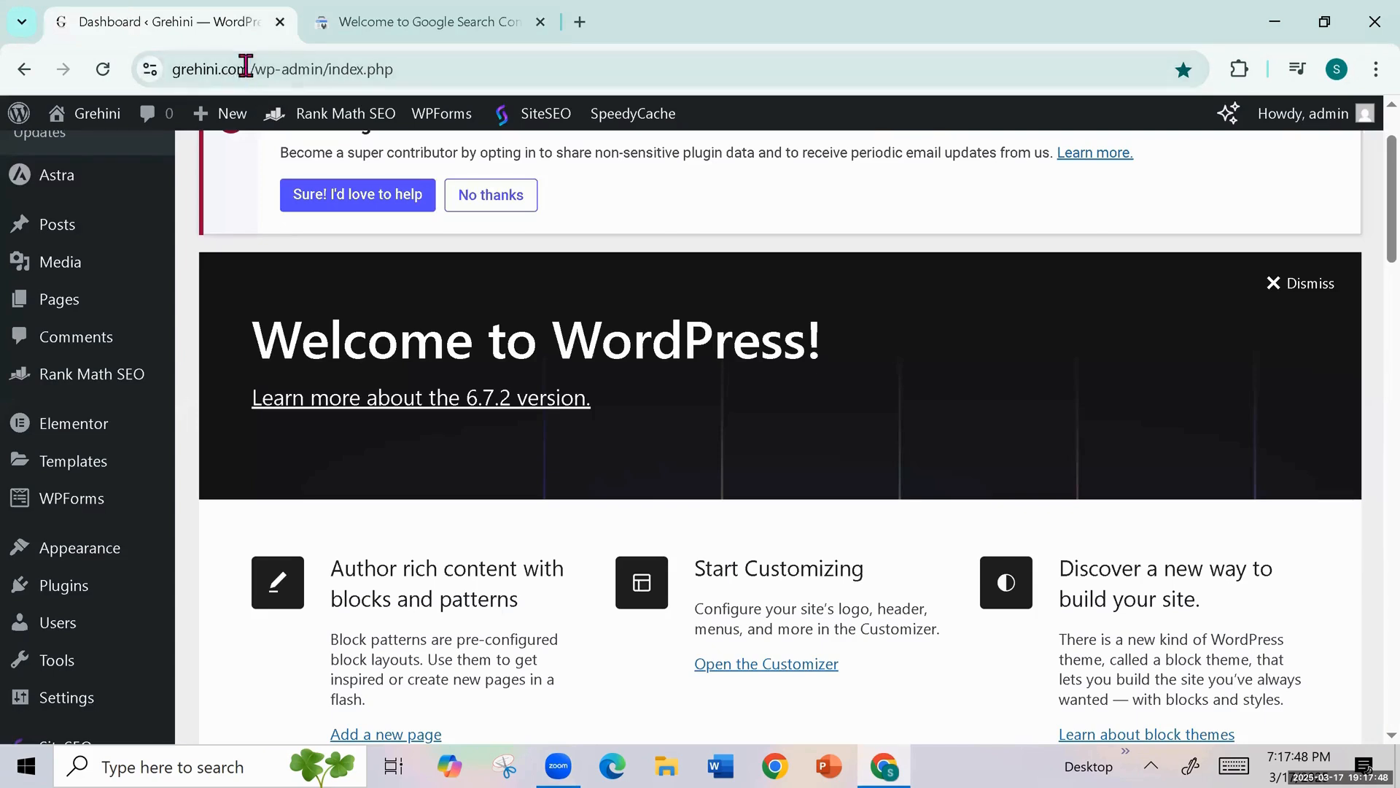
left_click_drag(250, 68, 143, 71)
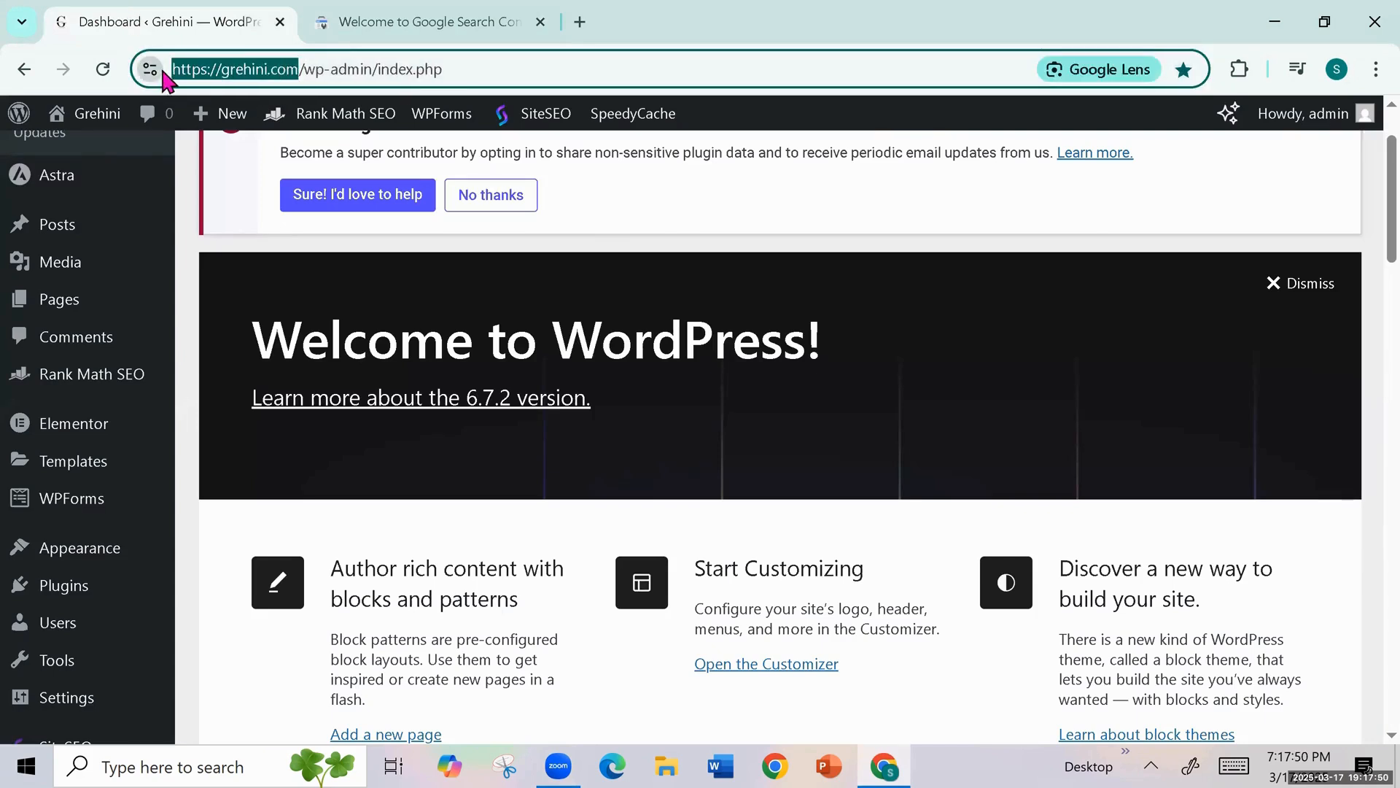
right_click(210, 73)
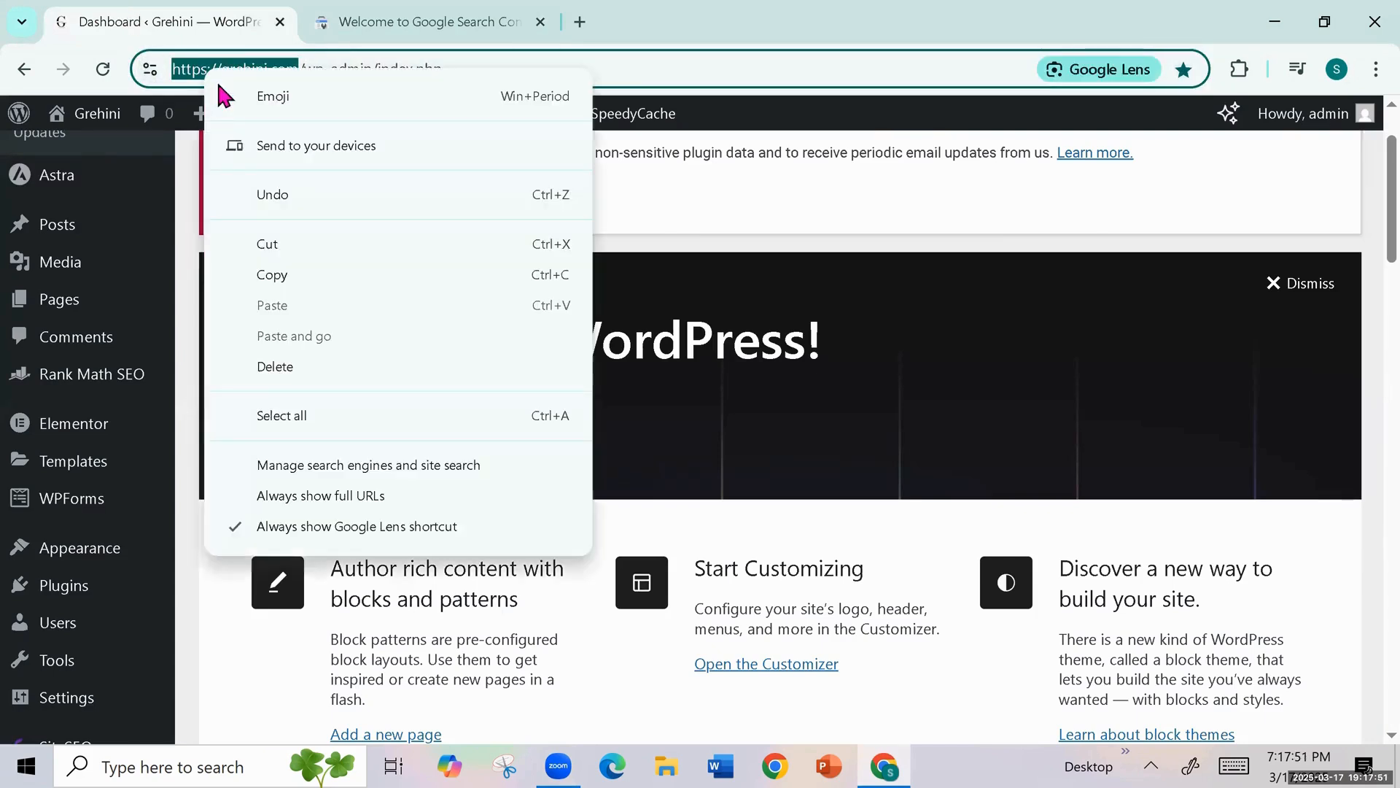
left_click(267, 281)
left_click(409, 29)
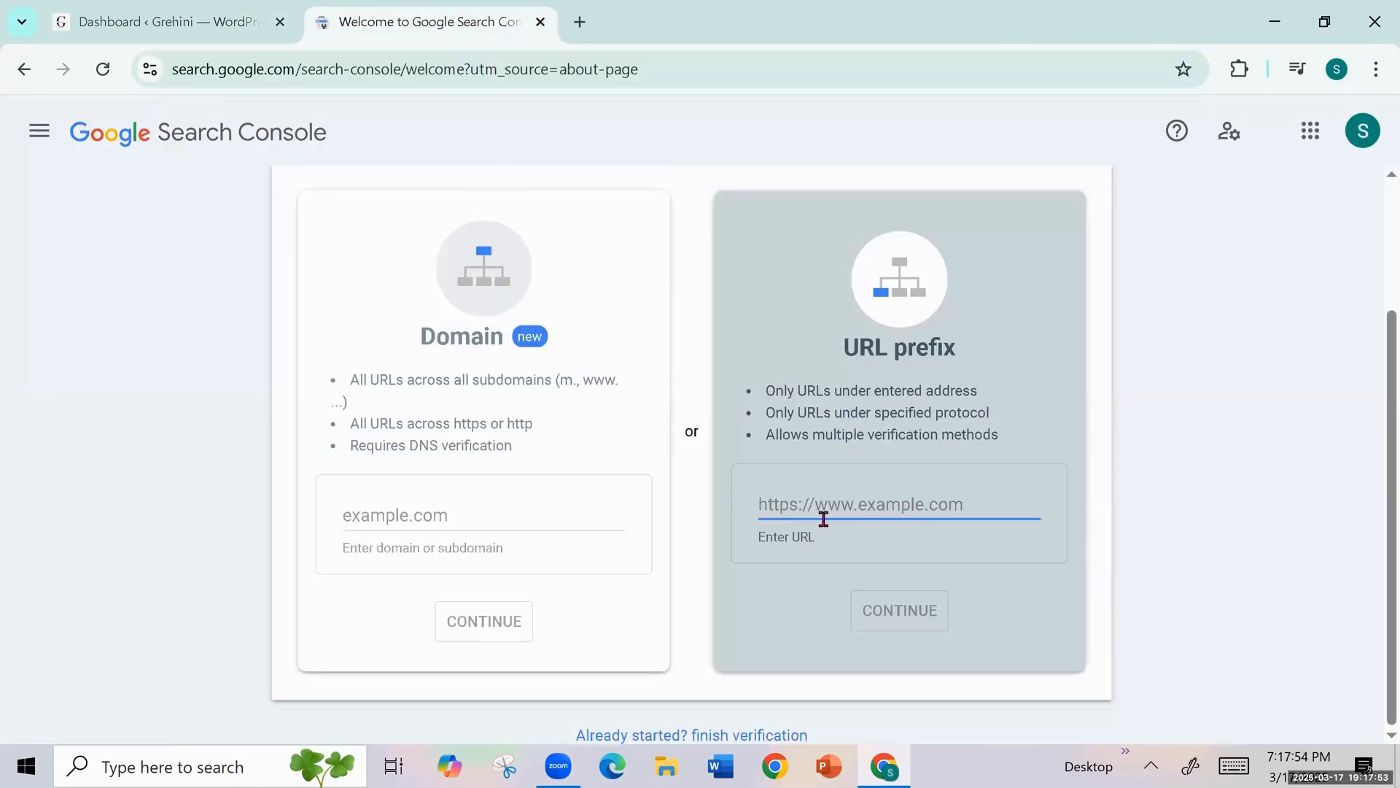
right_click(764, 503)
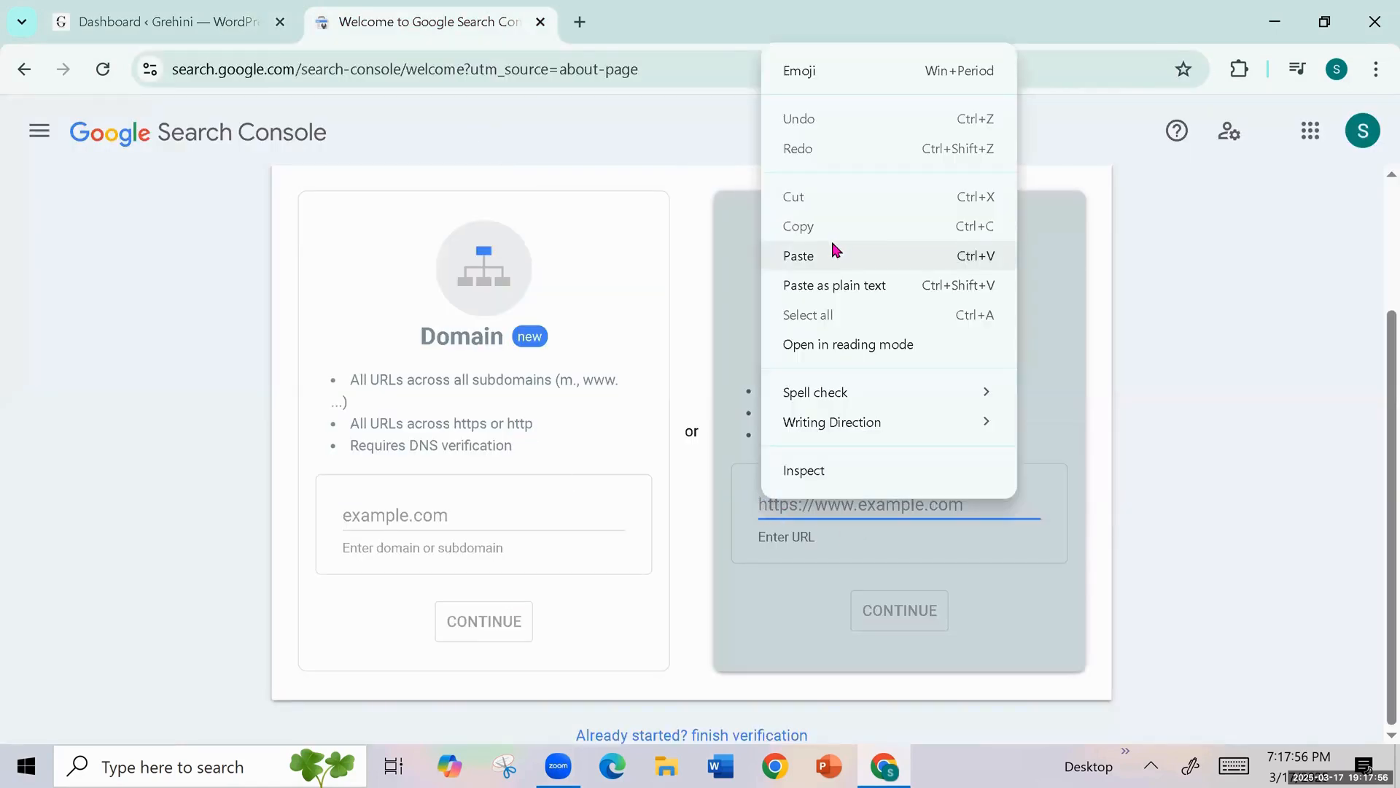
left_click(800, 256)
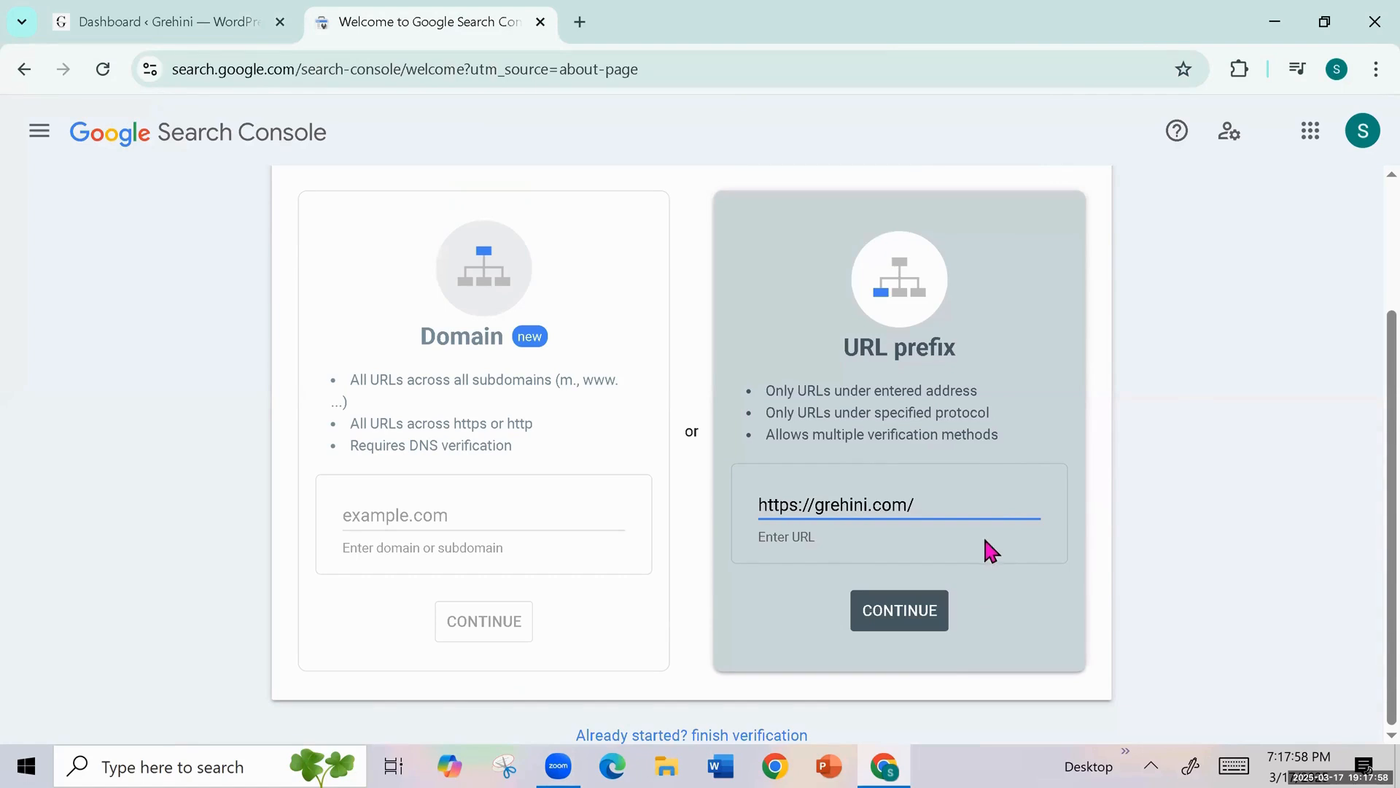
left_click(891, 620)
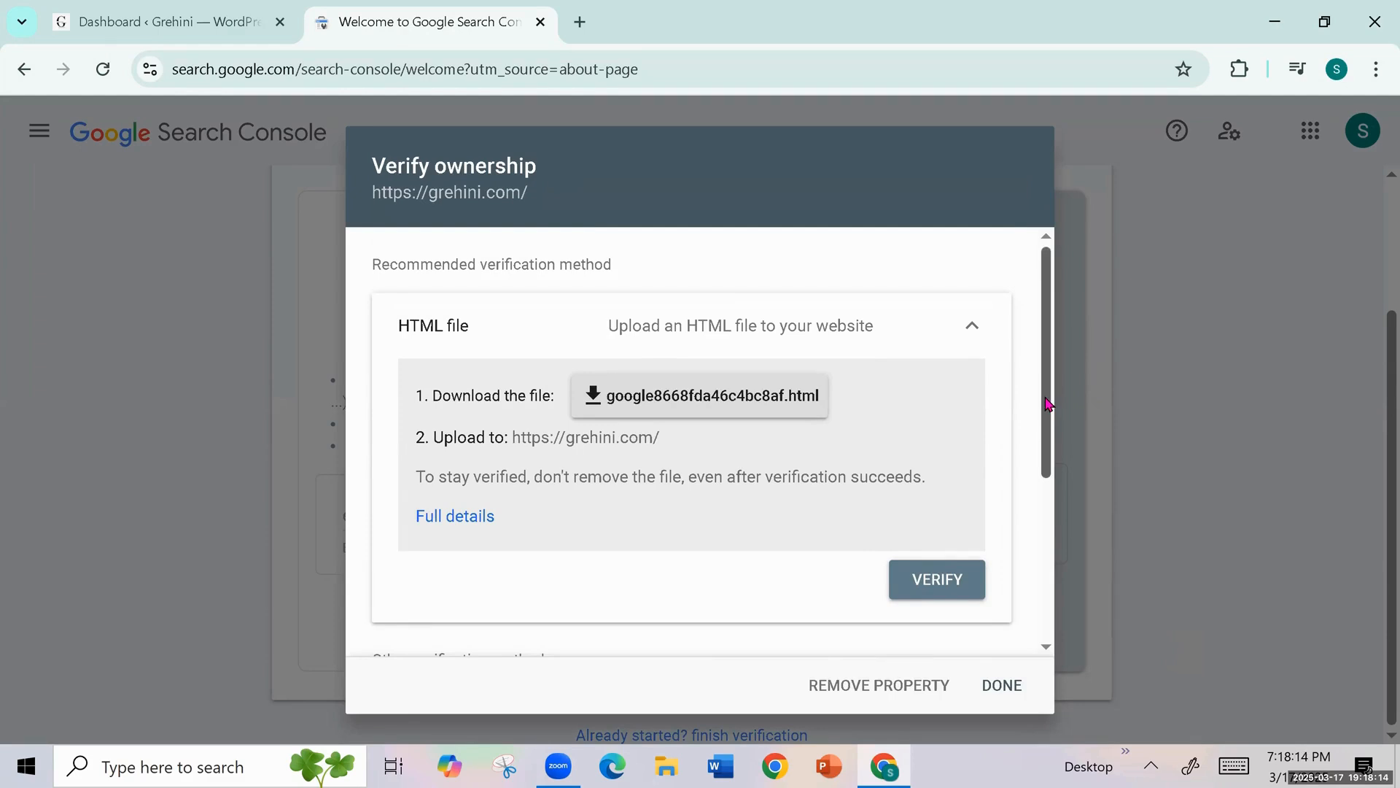
- Expand the HTML tag verification method for the property and copy its meta tag
scroll(1048, 405, "down", 4)
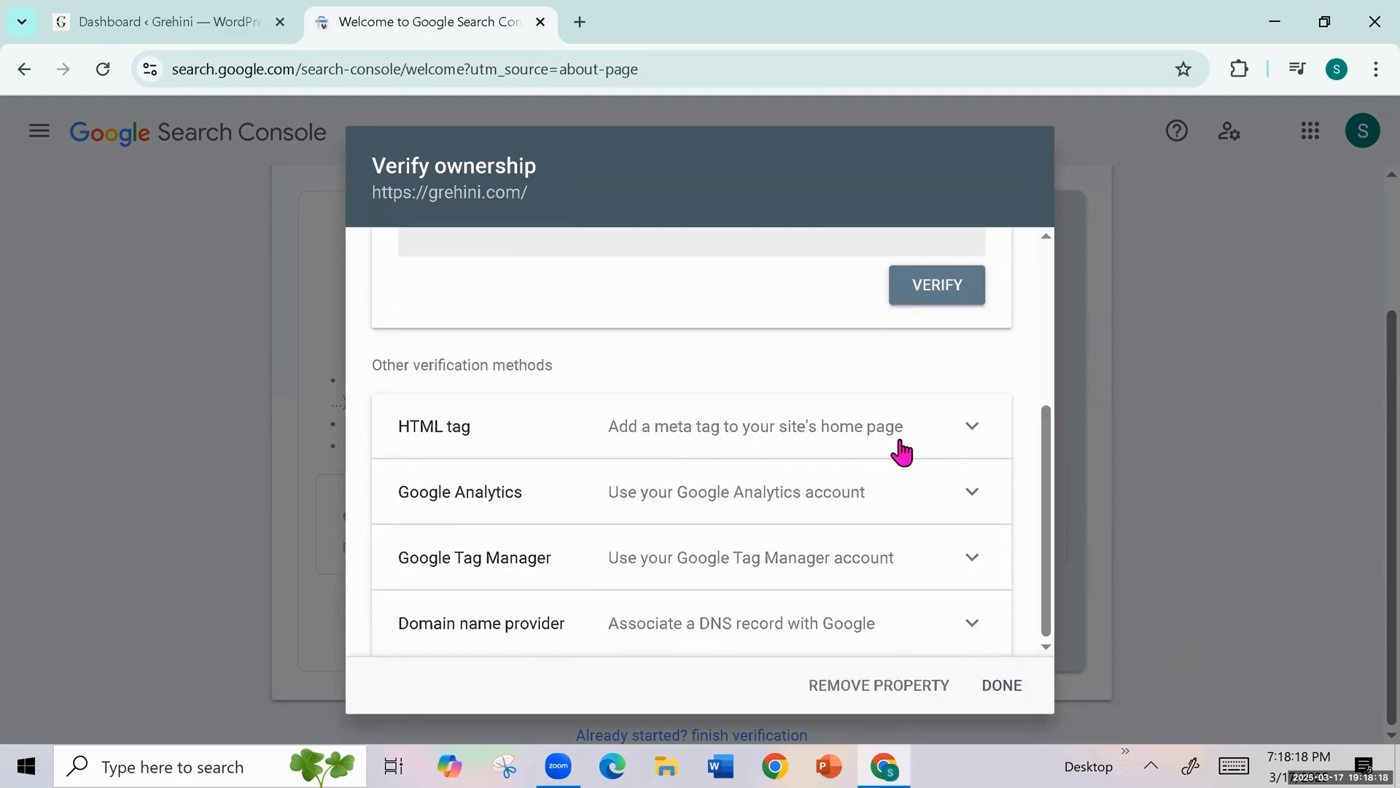
left_click_drag(1046, 450, 1046, 481)
left_click(973, 430)
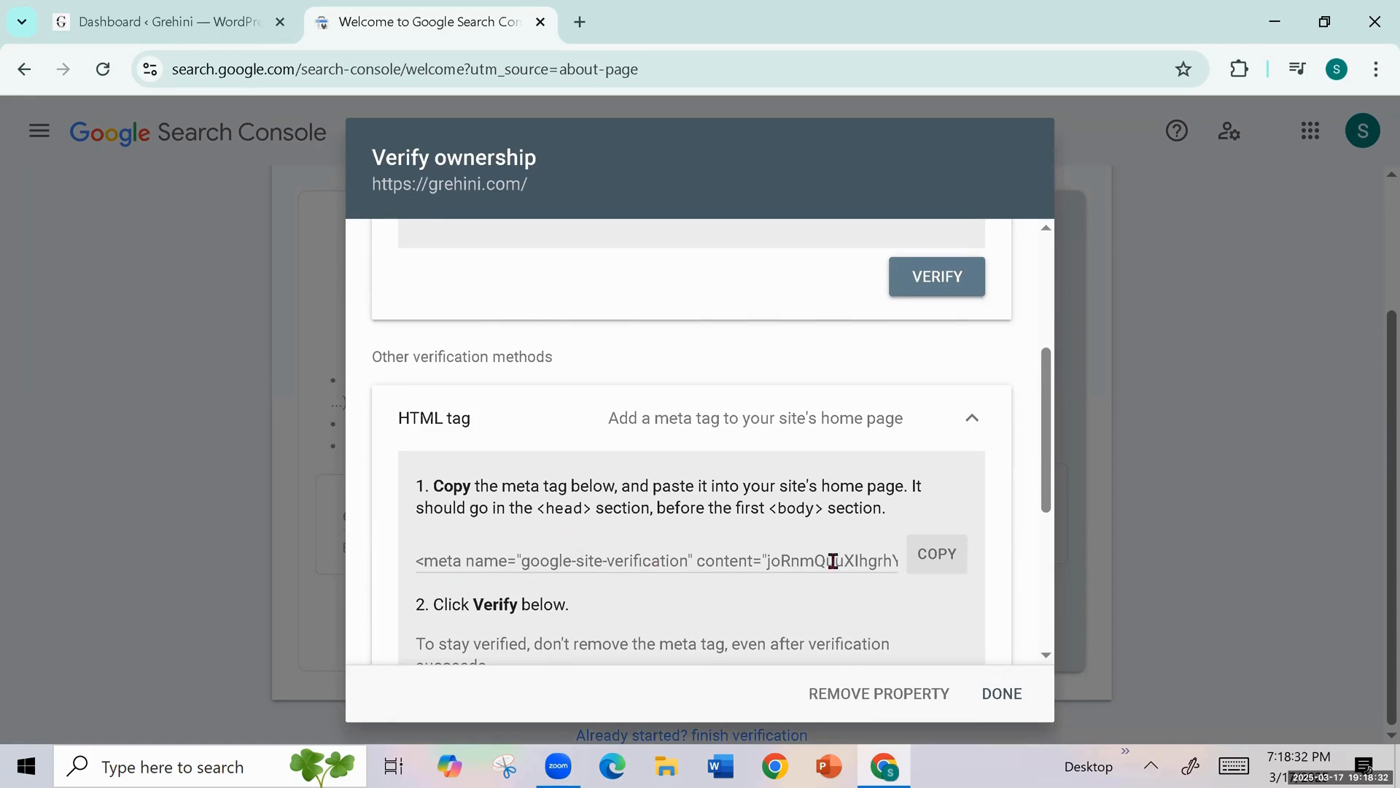
left_click(939, 558)
mouse_move(1047, 507)
left_mouse_down()
mouse_move(1068, 690)
mouse_move(1048, 494)
left_mouse_up()
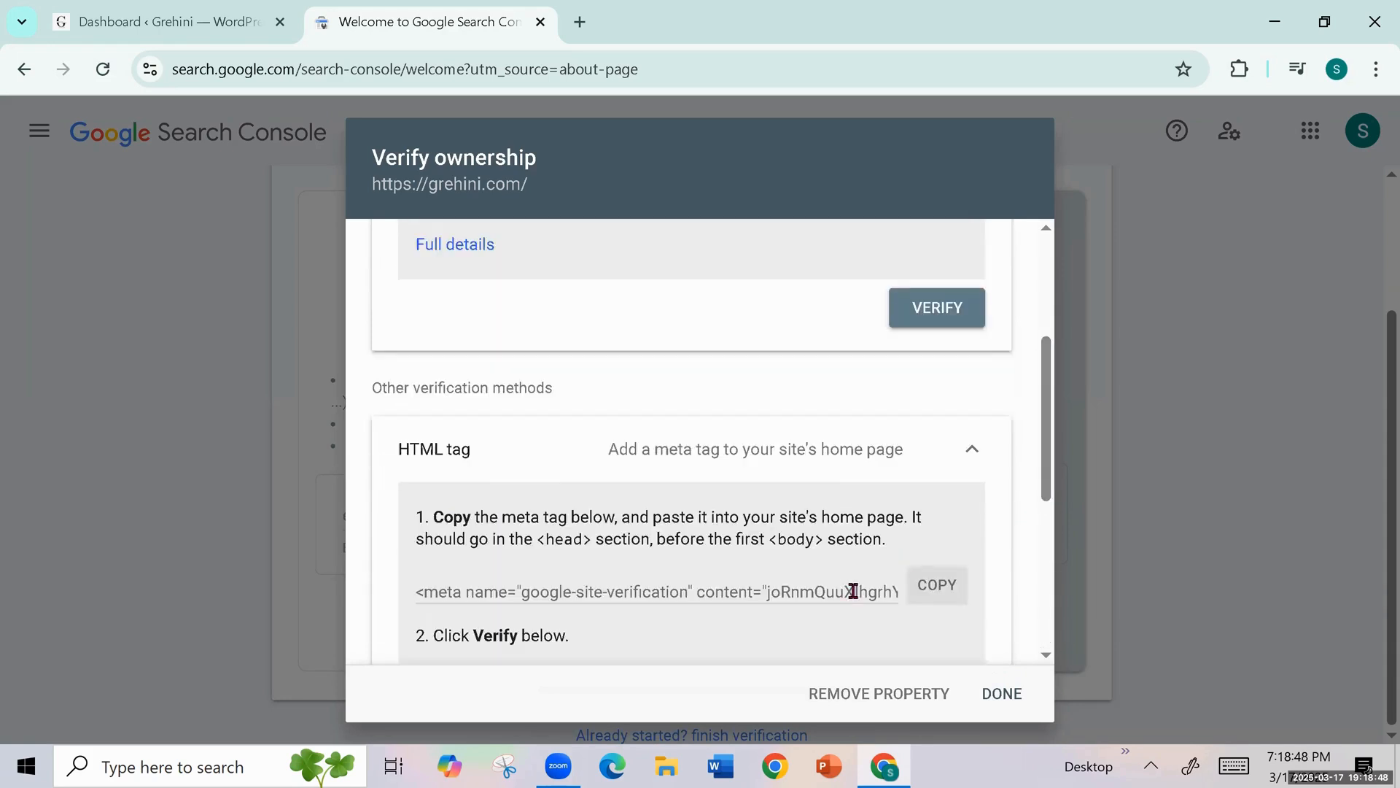
left_click(946, 592)
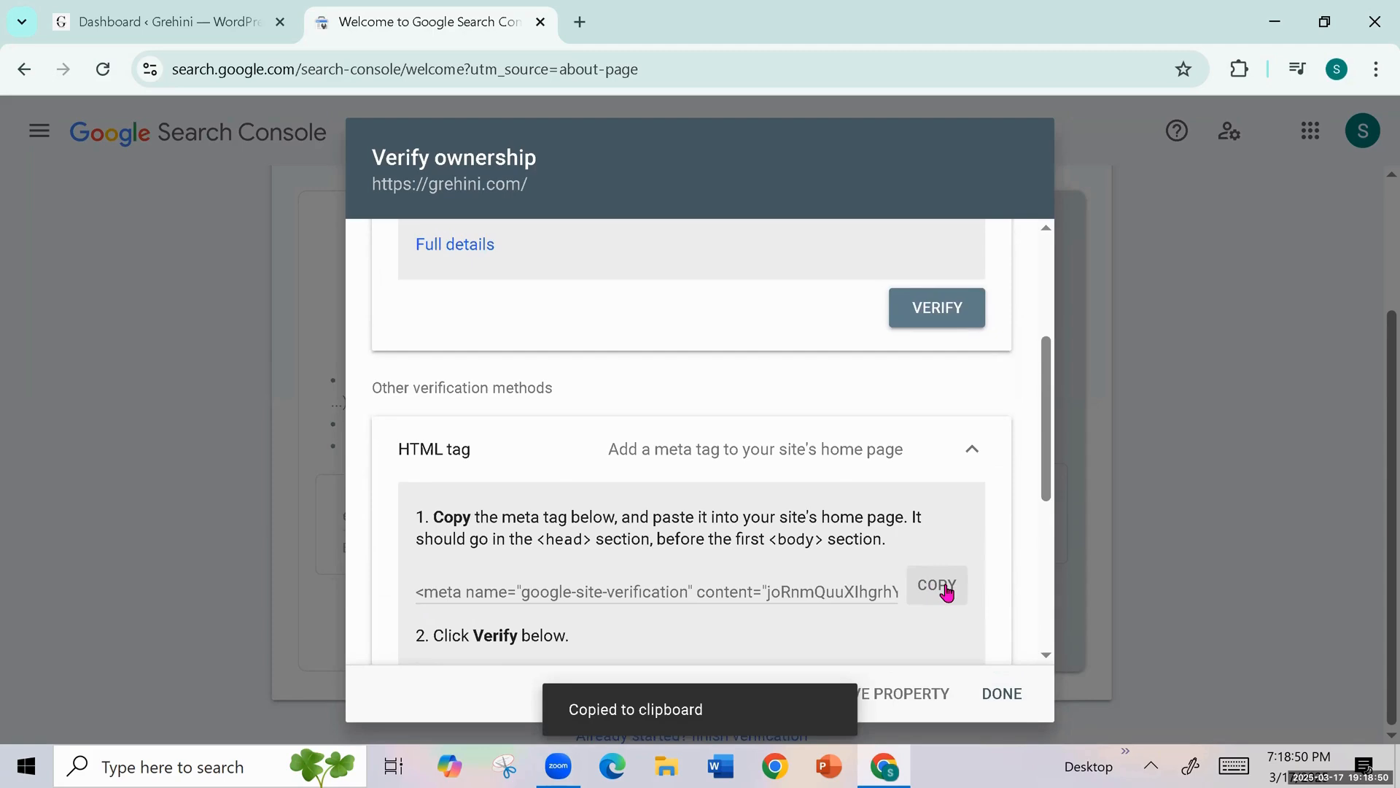
- Switch to the Grehini WordPress dashboard and open the Add New Plugin page in a separate browser tab
left_click(188, 18)
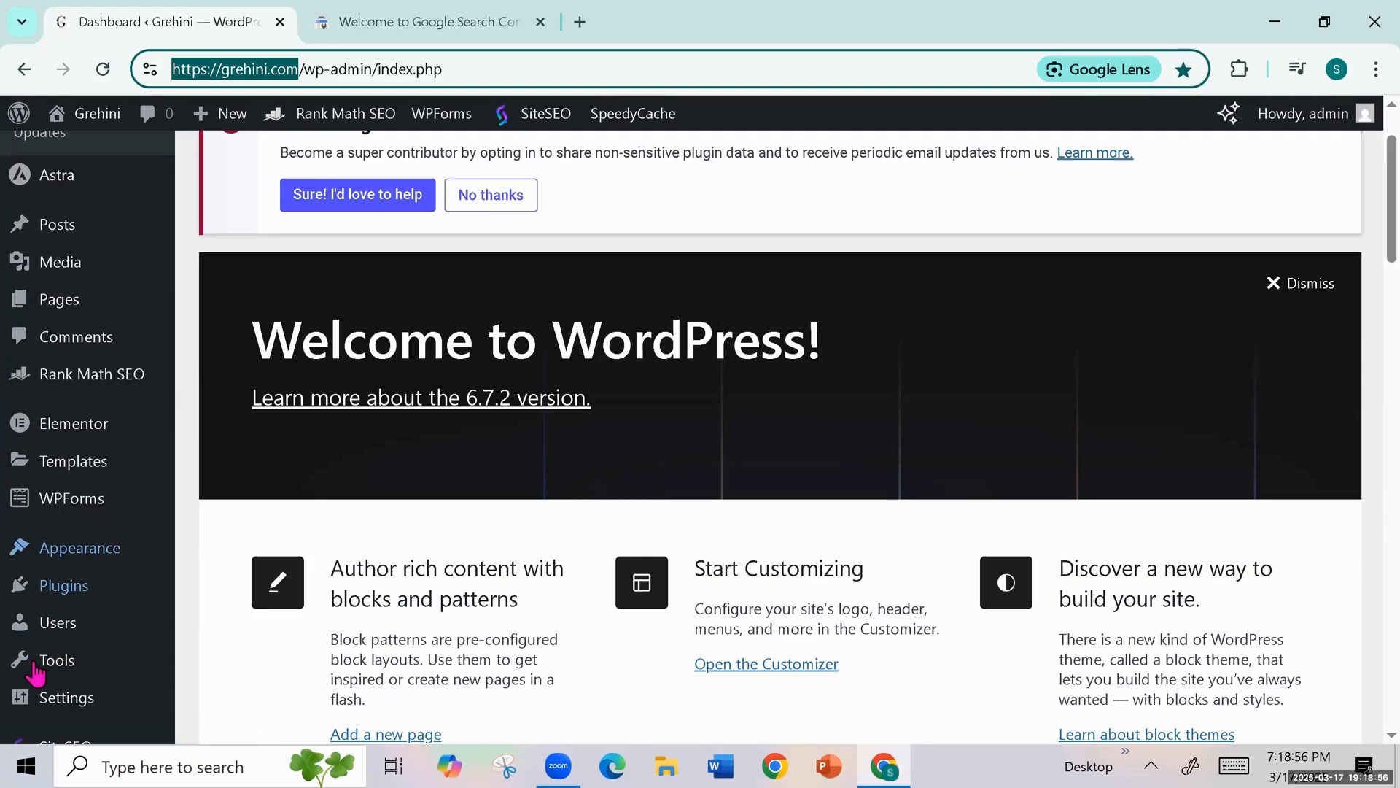
mouse_move(51, 660)
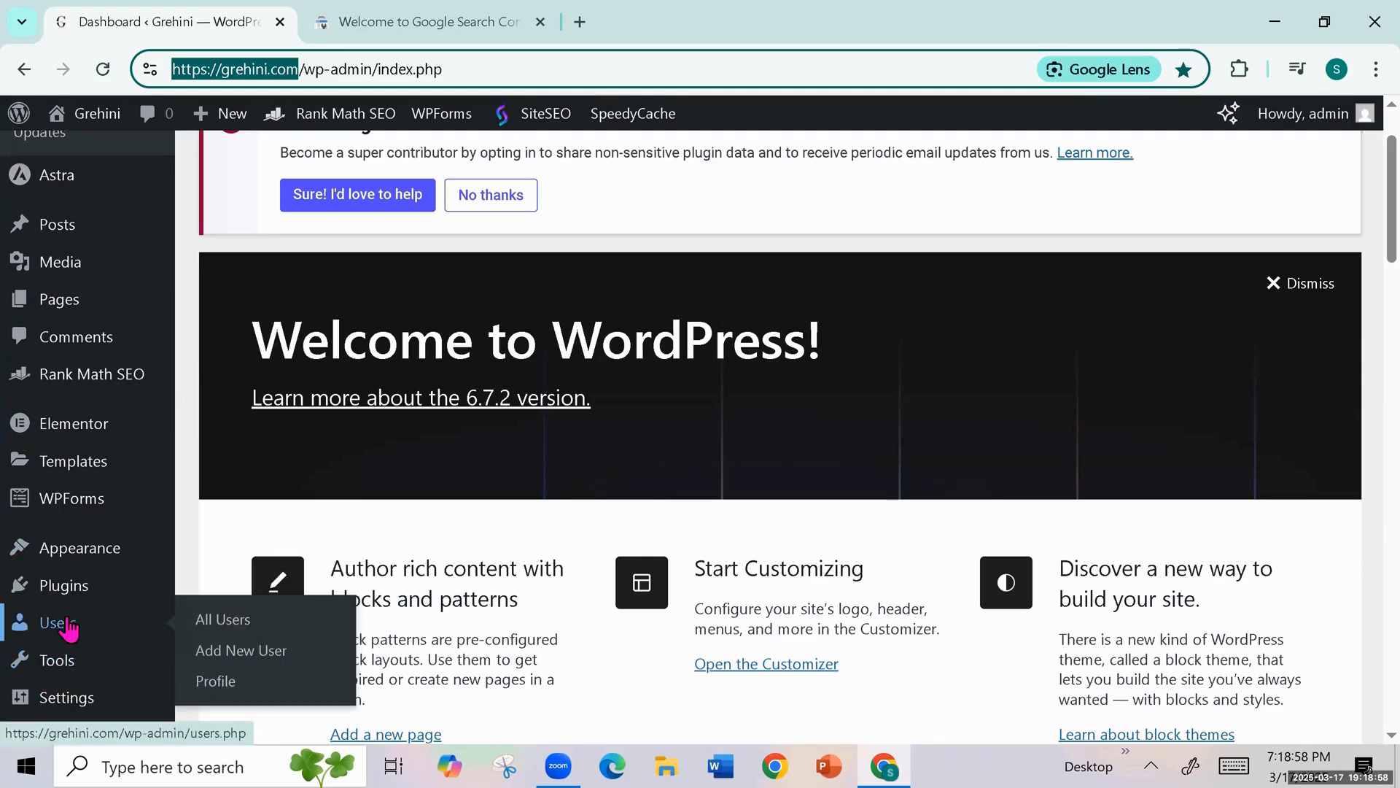
mouse_move(65, 594)
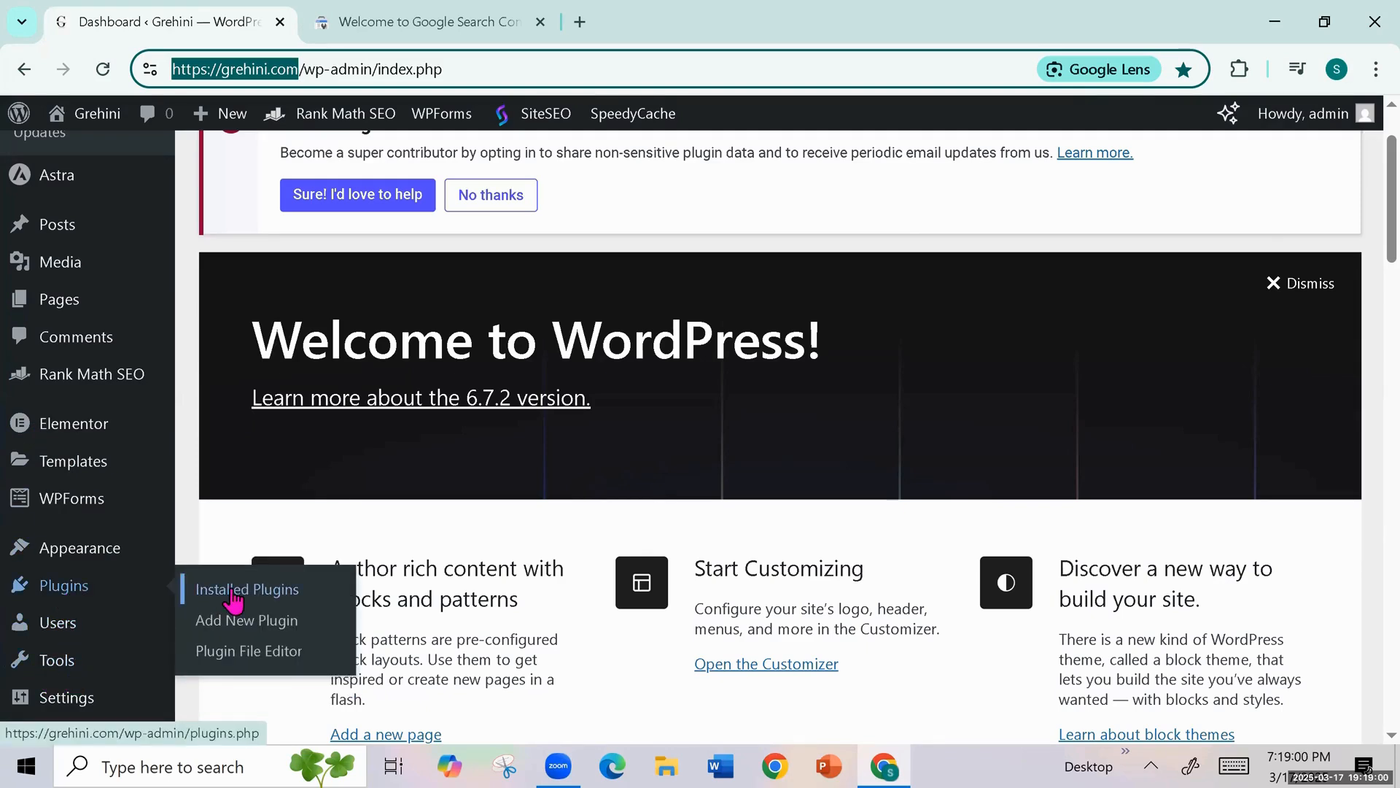
right_click(223, 621)
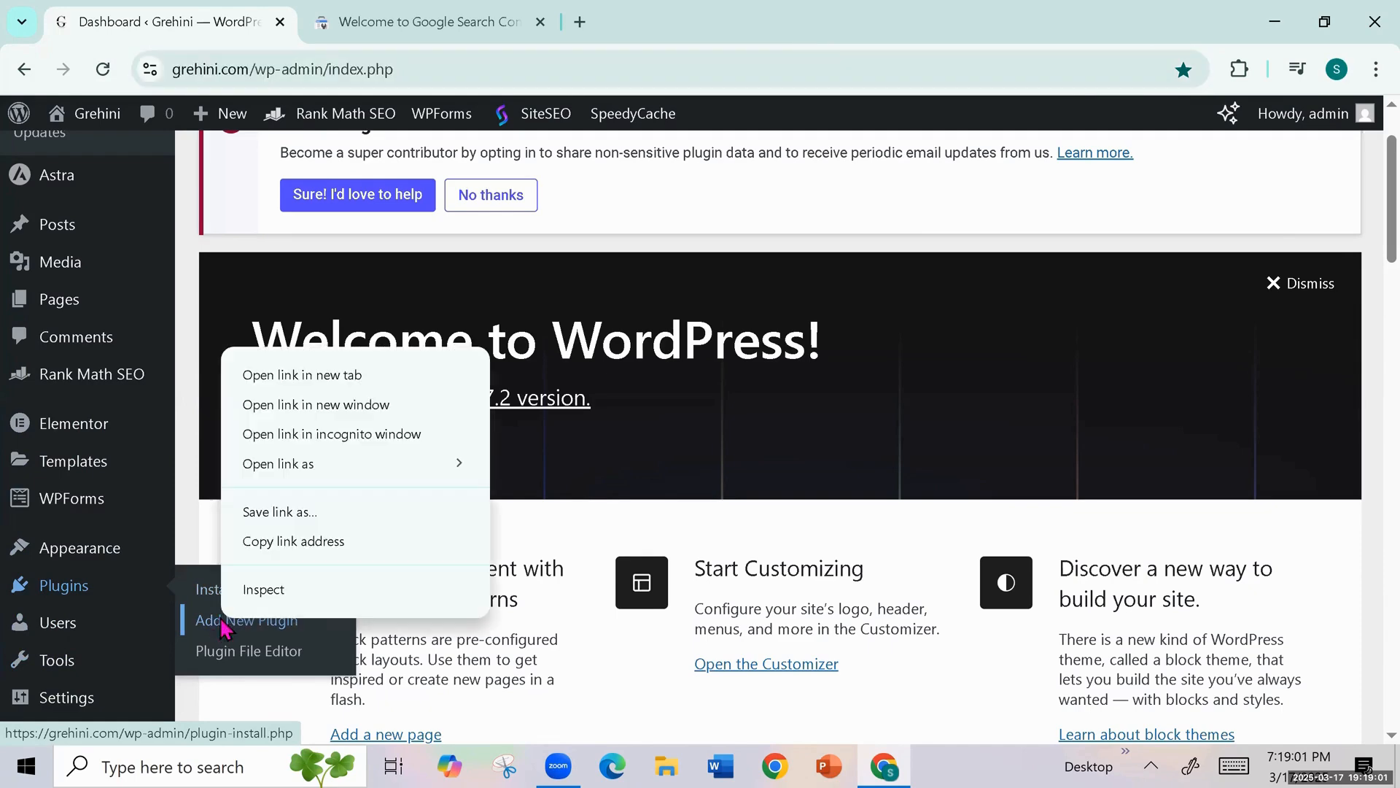
left_click(324, 378)
left_click(397, 19)
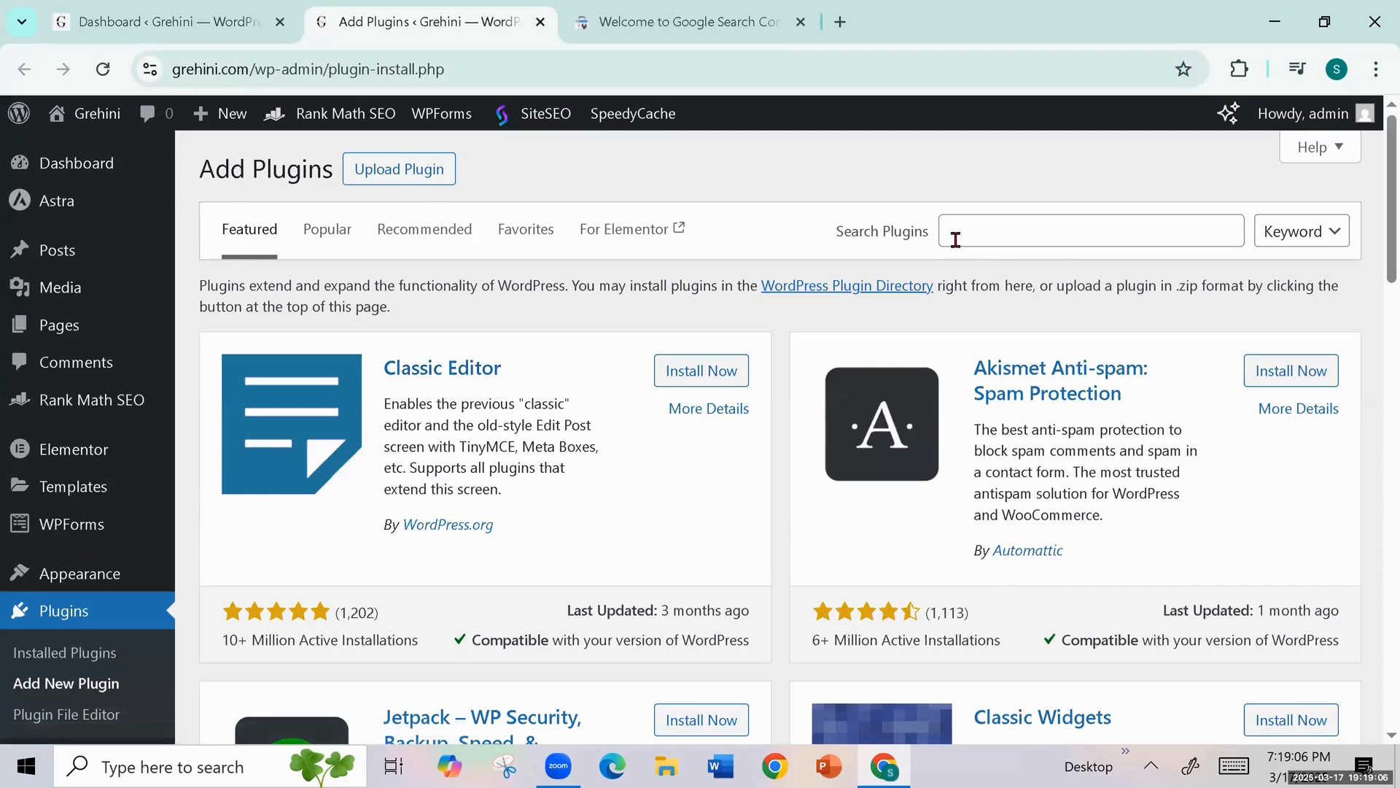
- Search the plugins for "code", then install and activate WPCode – Insert Headers and Footers
left_click(955, 239)
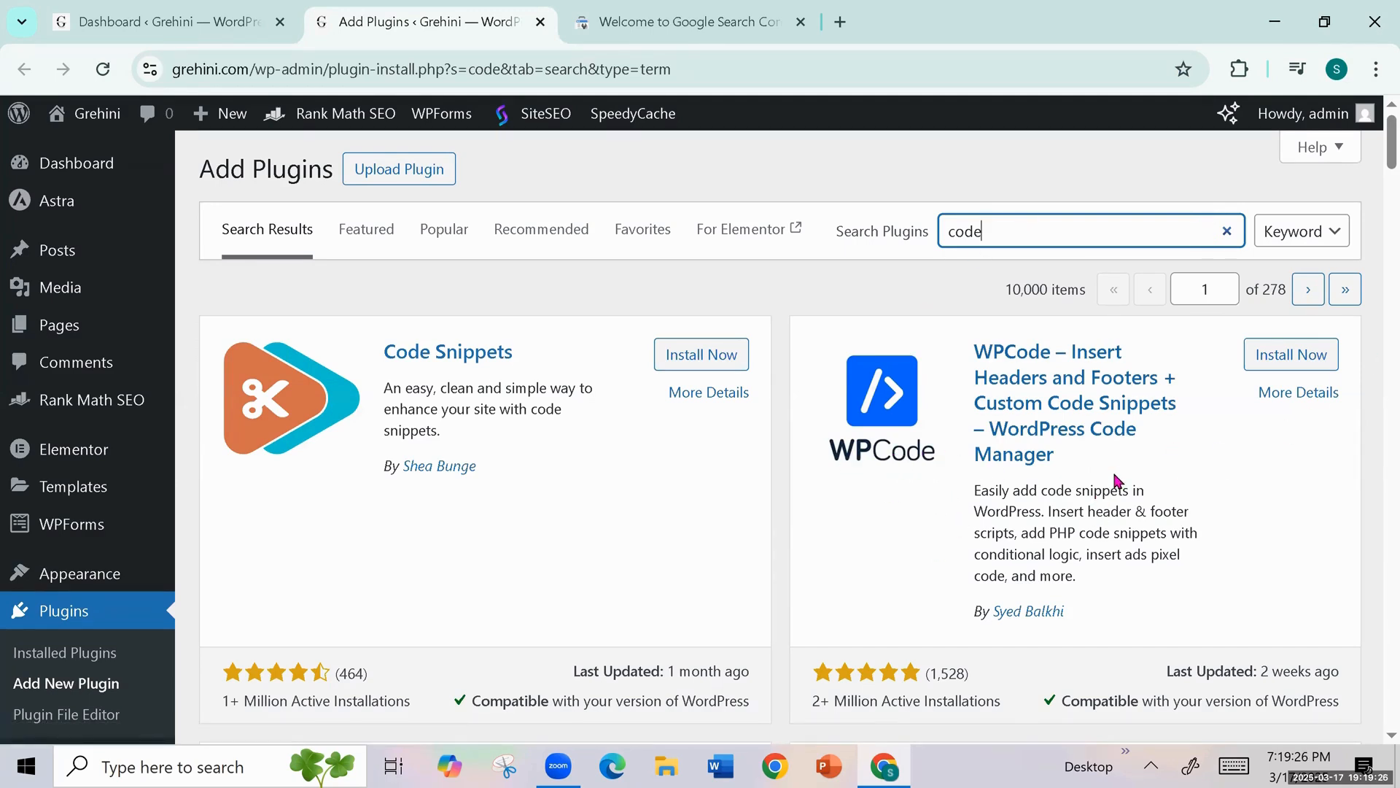
scroll(1114, 481, "down", 2)
scroll(1113, 470, "up", 2)
scroll(1115, 444, "down", 2)
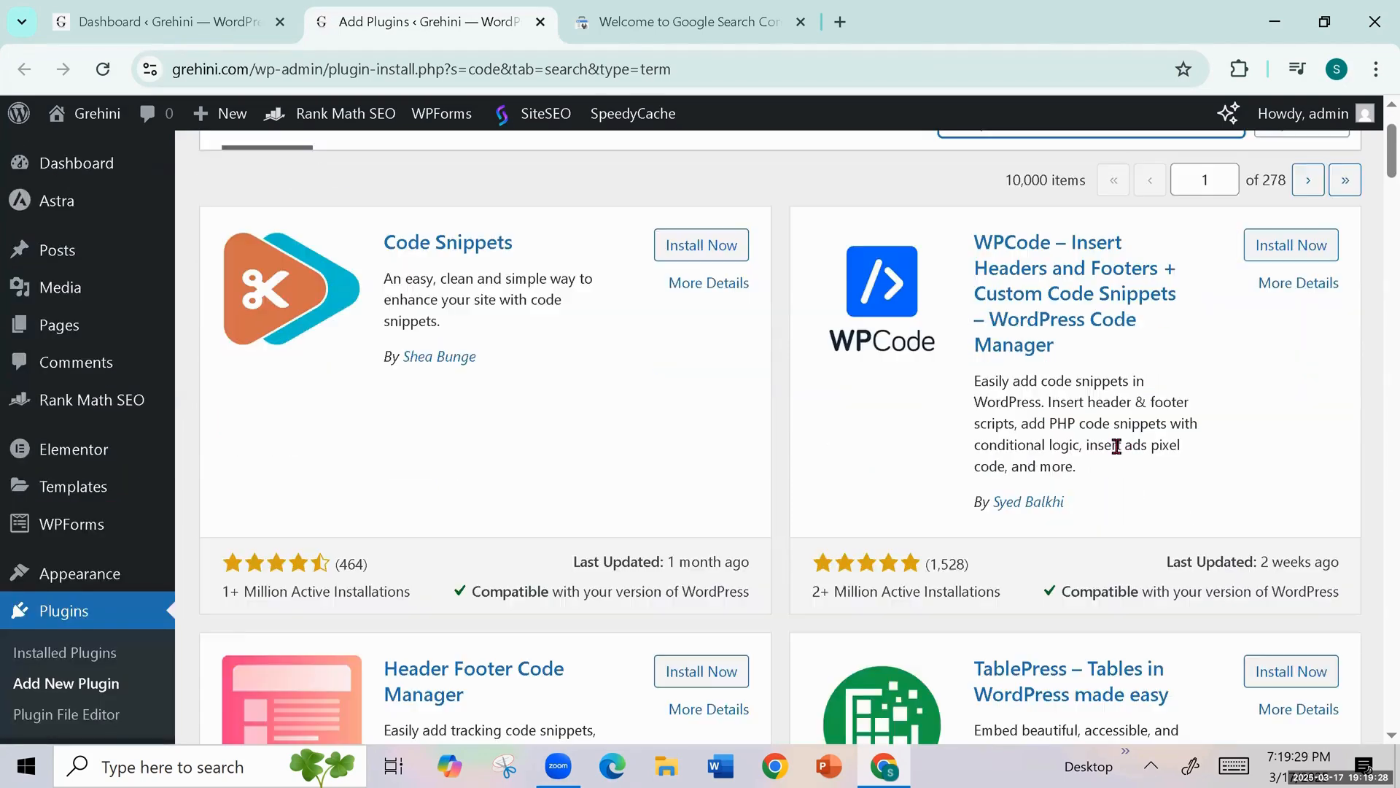
left_click(1310, 266)
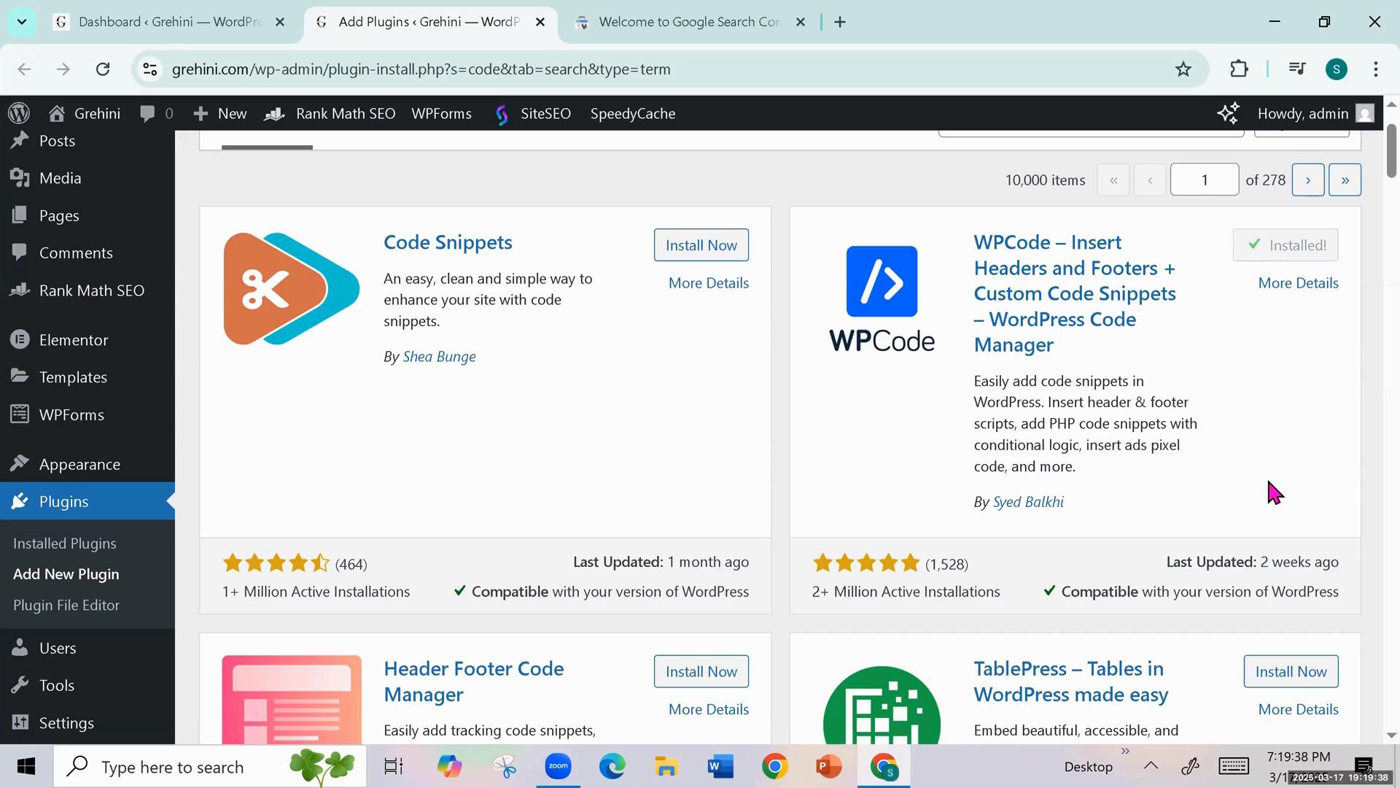
left_click(1300, 248)
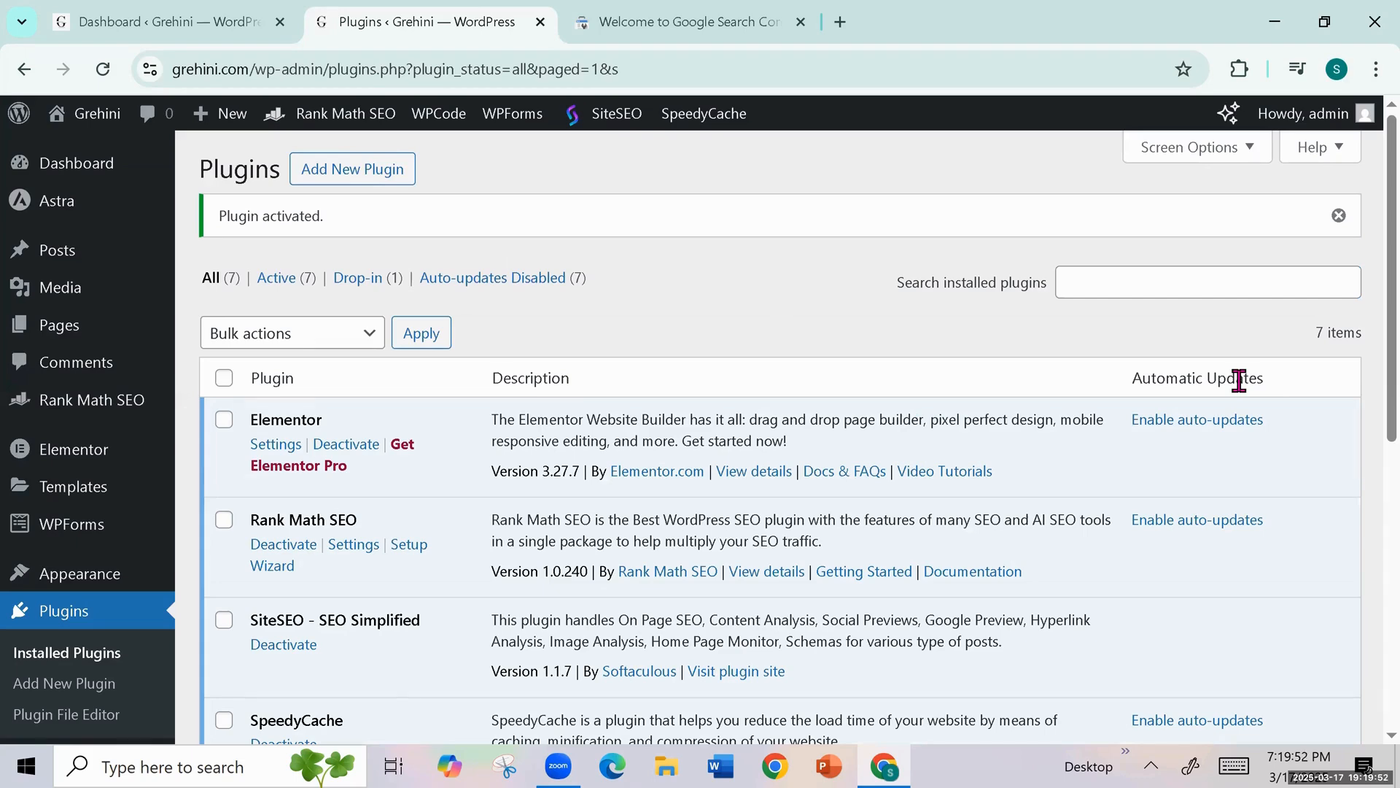
- Reload the WordPress dashboard and open the Header & Footer page of Code Snippets in a separate browser tab
left_click(237, 21)
left_click(102, 68)
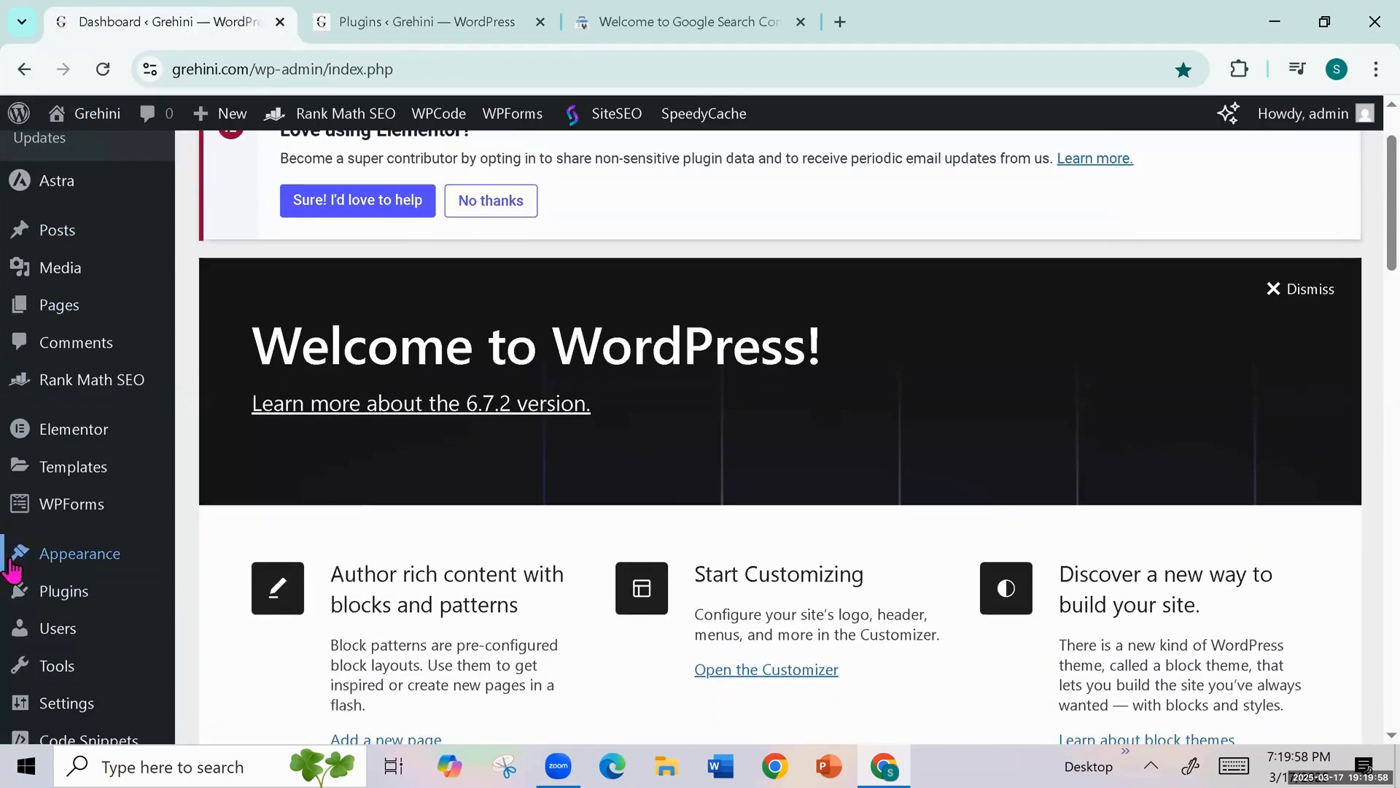
scroll(137, 610, "down", 3)
mouse_move(138, 610)
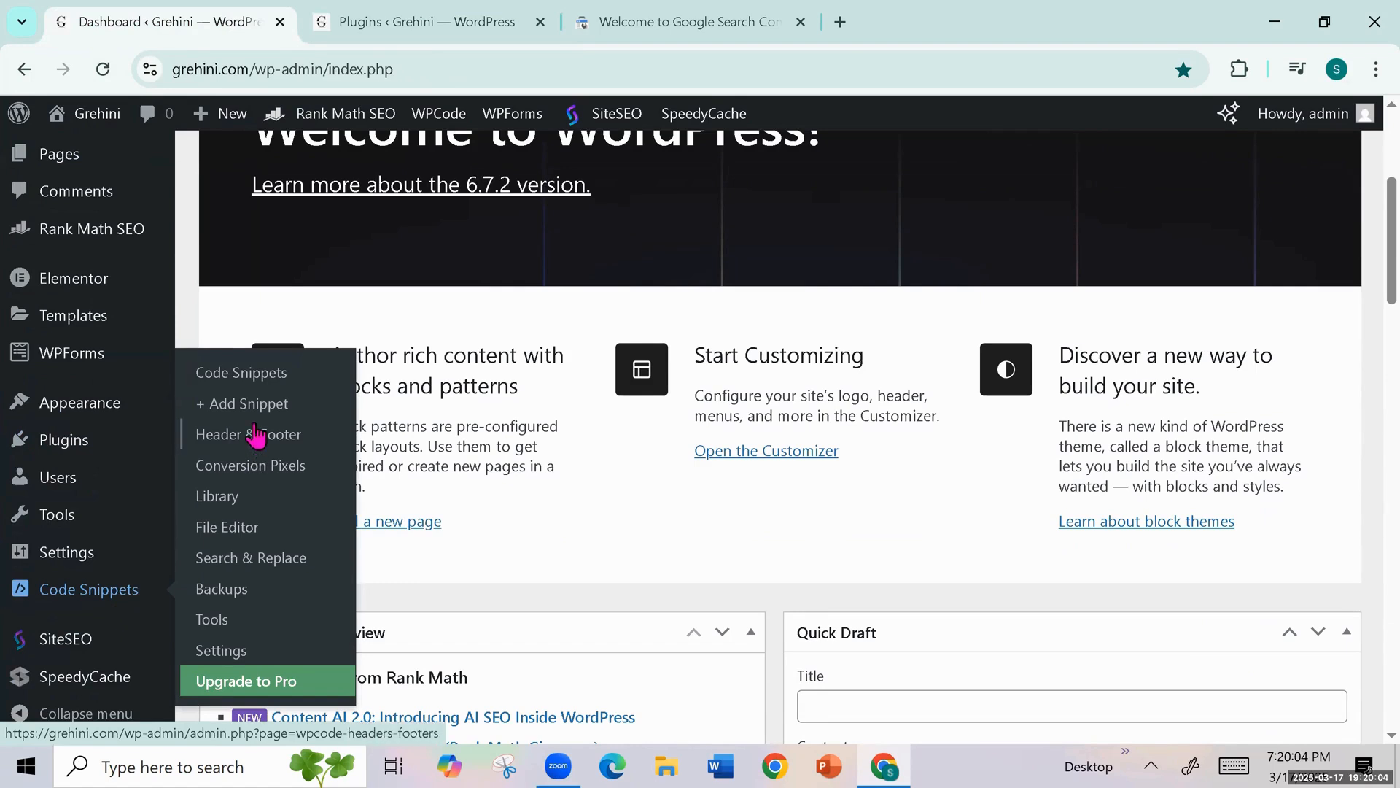
right_click(278, 442)
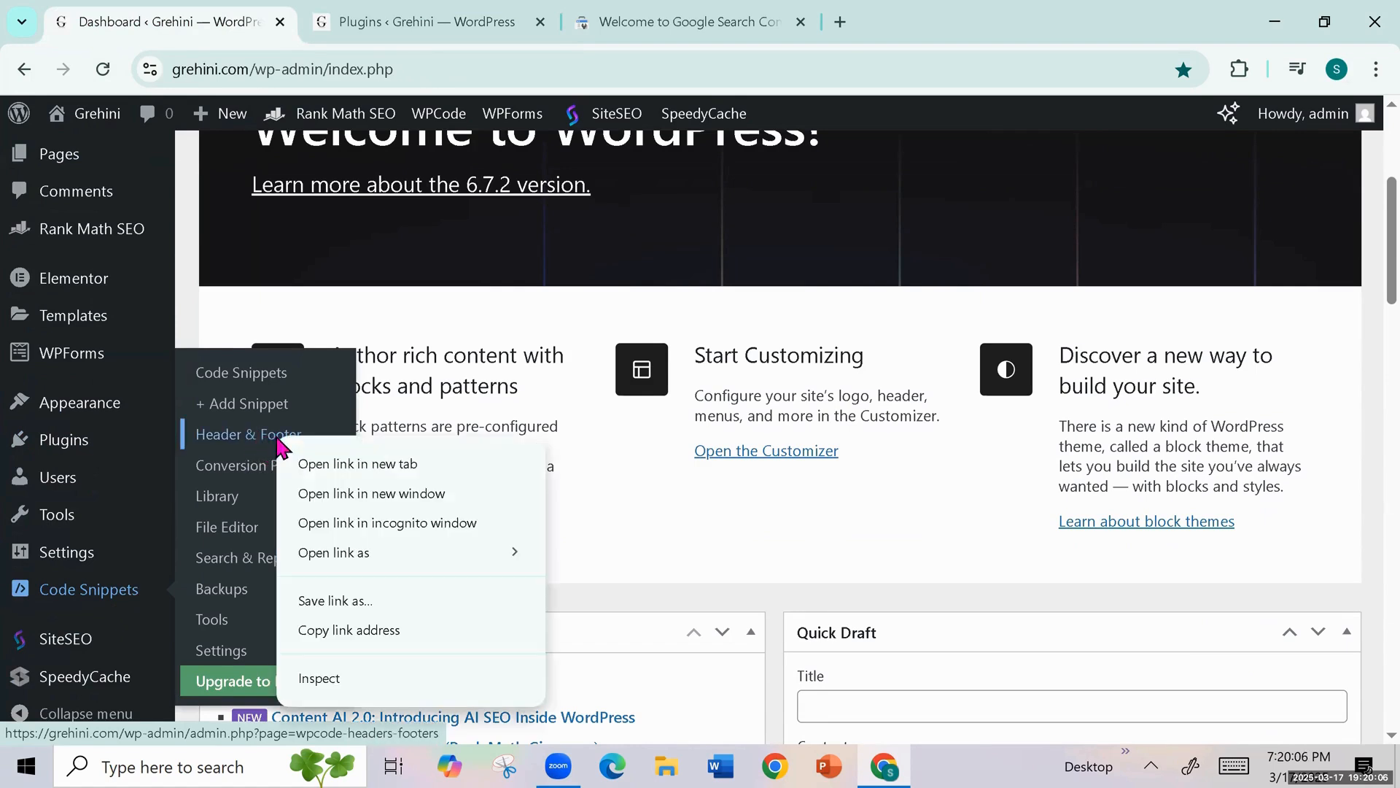
left_click(360, 464)
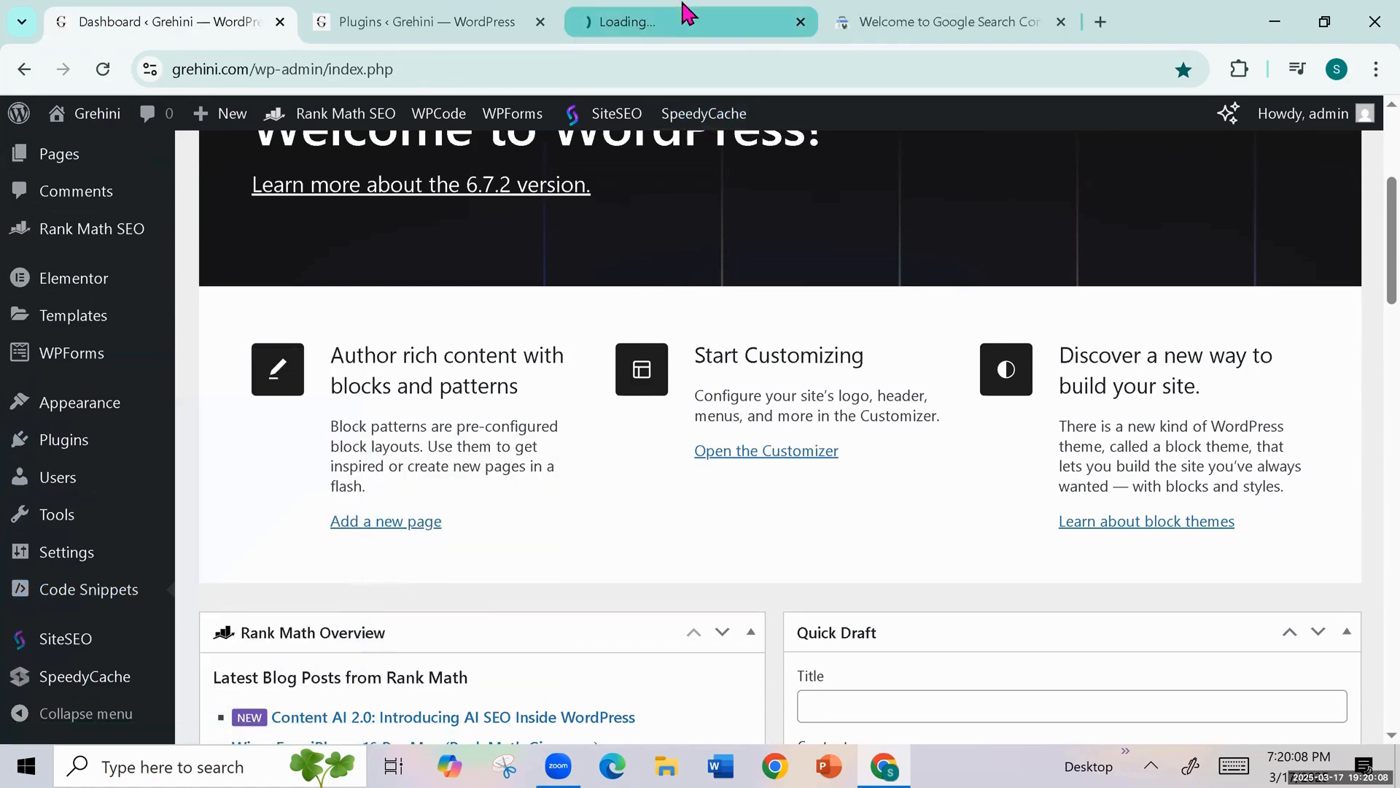
left_click(651, 23)
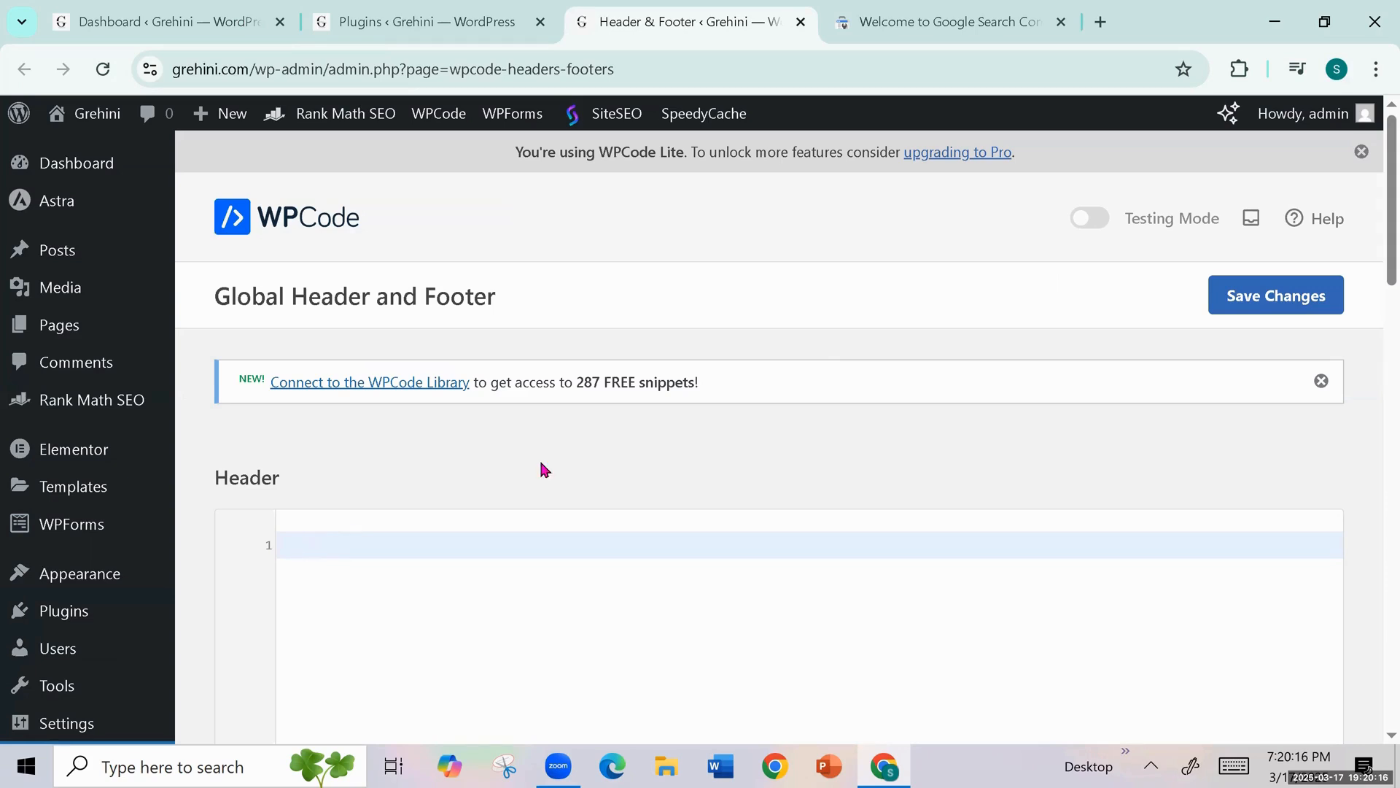
- Copy the HTML verification meta tag again from Google Search Console and paste it into WPCode's global Header box
left_click(970, 21)
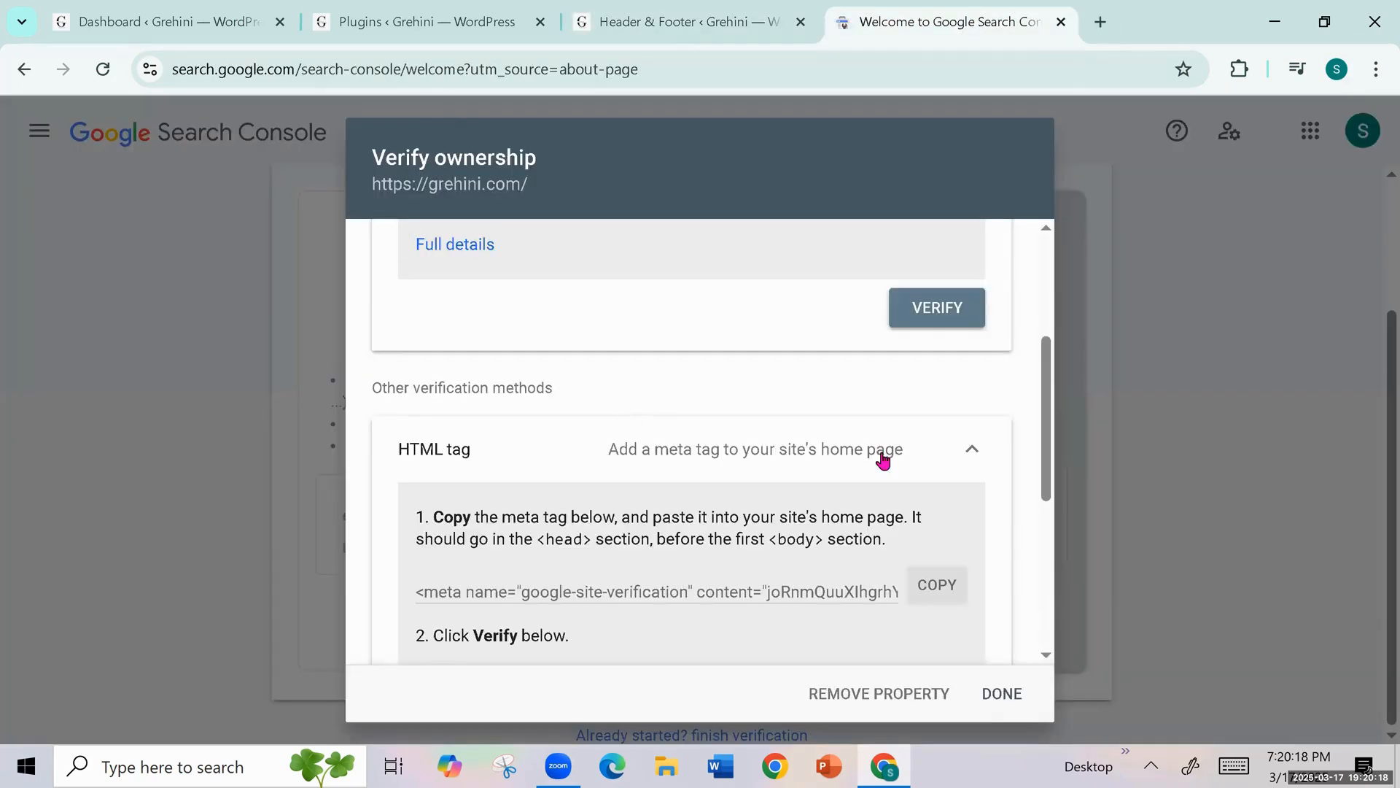
left_click(937, 594)
left_click(726, 22)
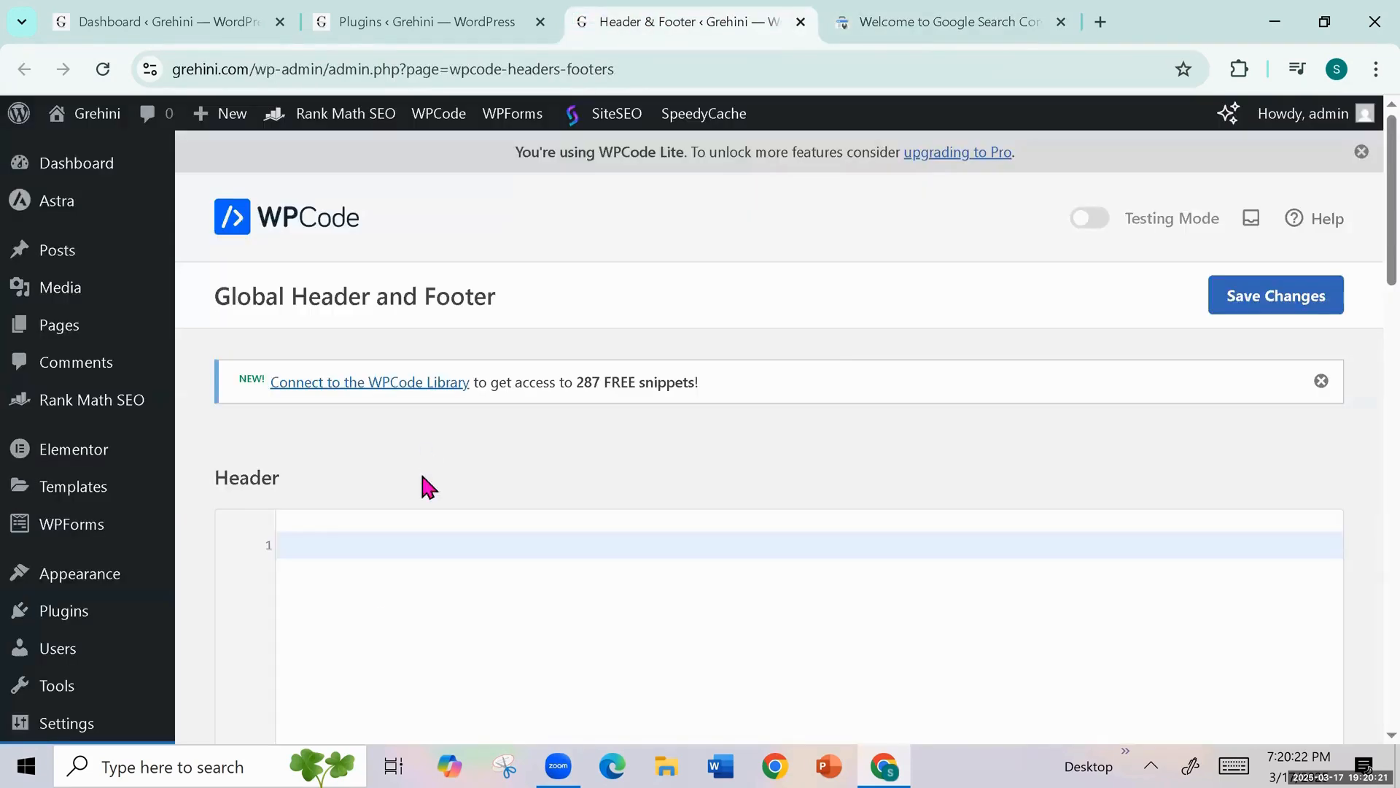
right_click(295, 548)
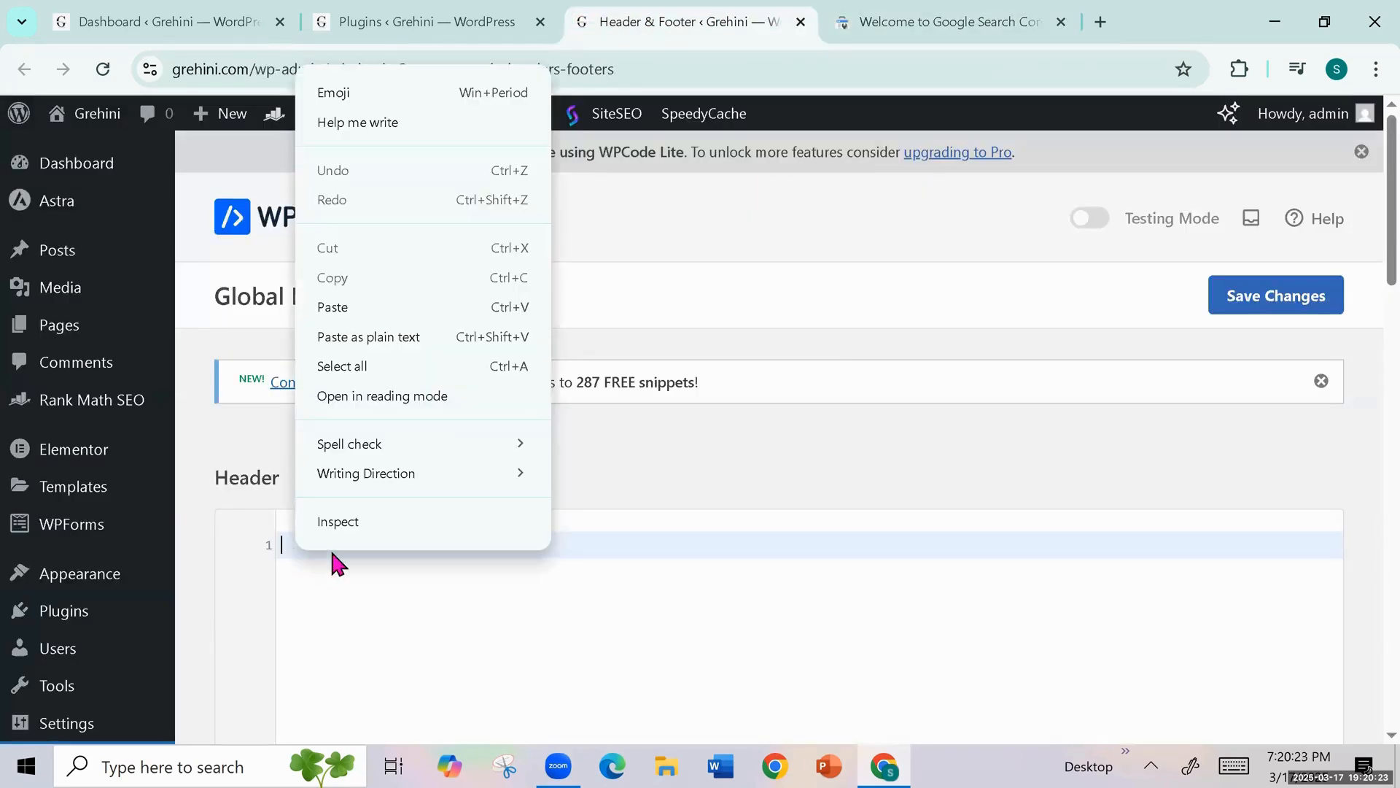
left_click(335, 307)
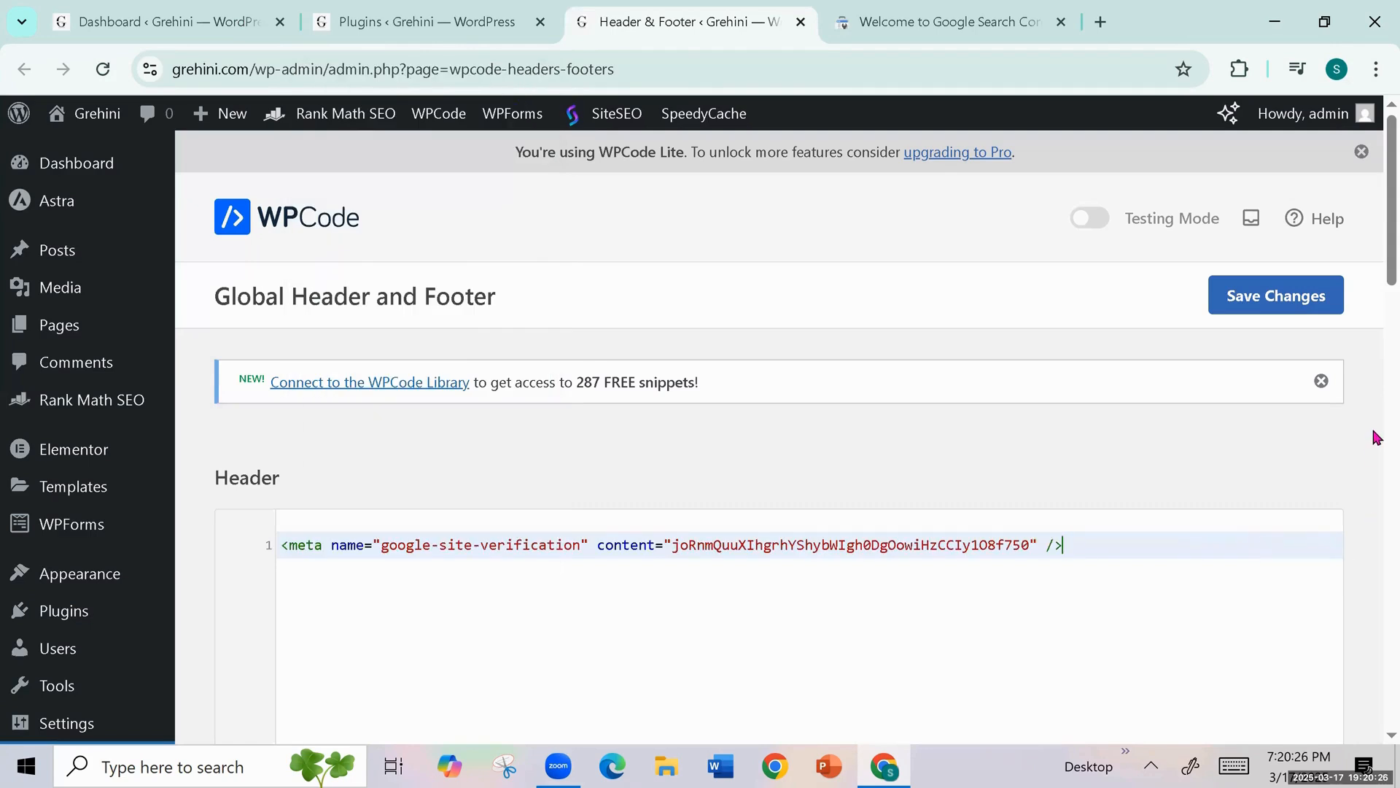
- Save the global Header and Footer changes in WPCode
scroll(1377, 438, "down", 2)
scroll(1377, 438, "up", 2)
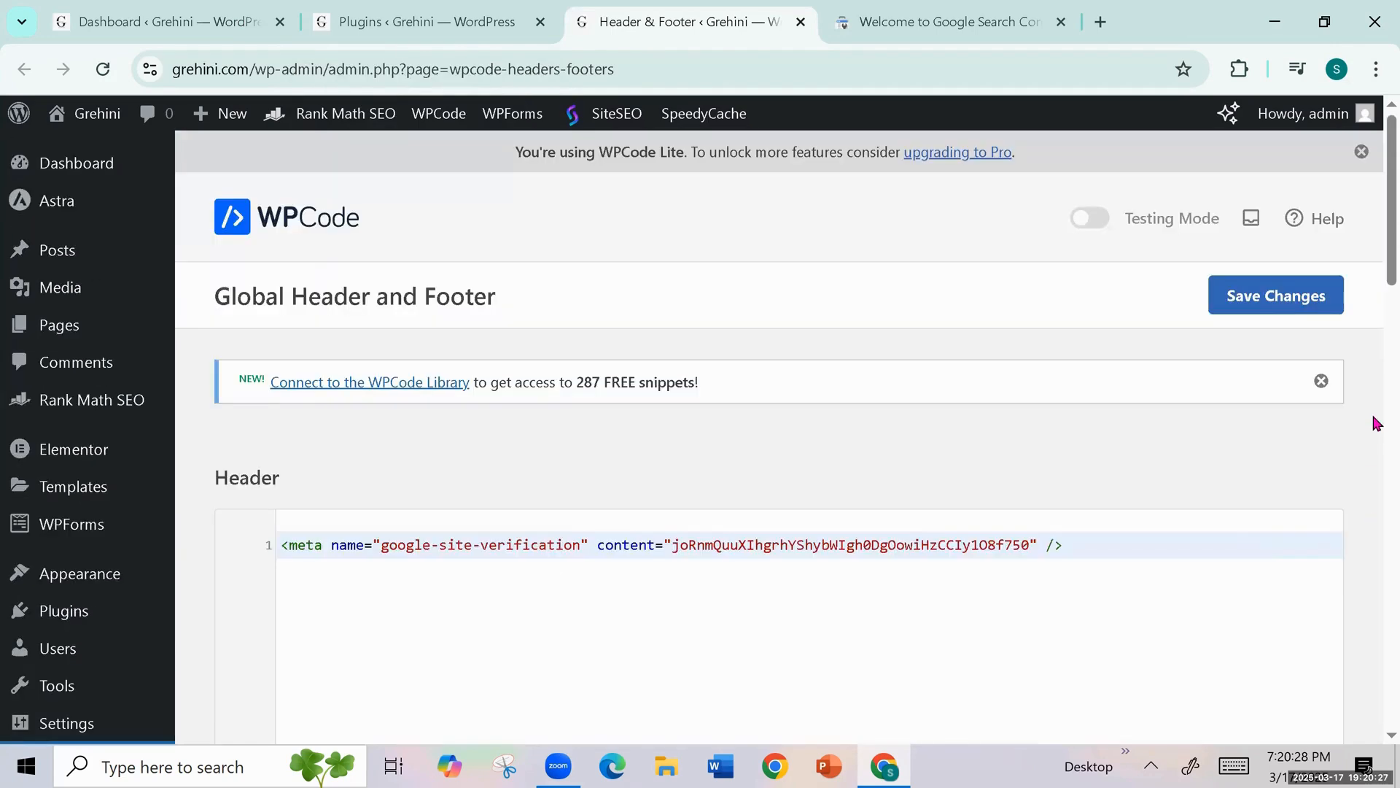
left_click(1299, 310)
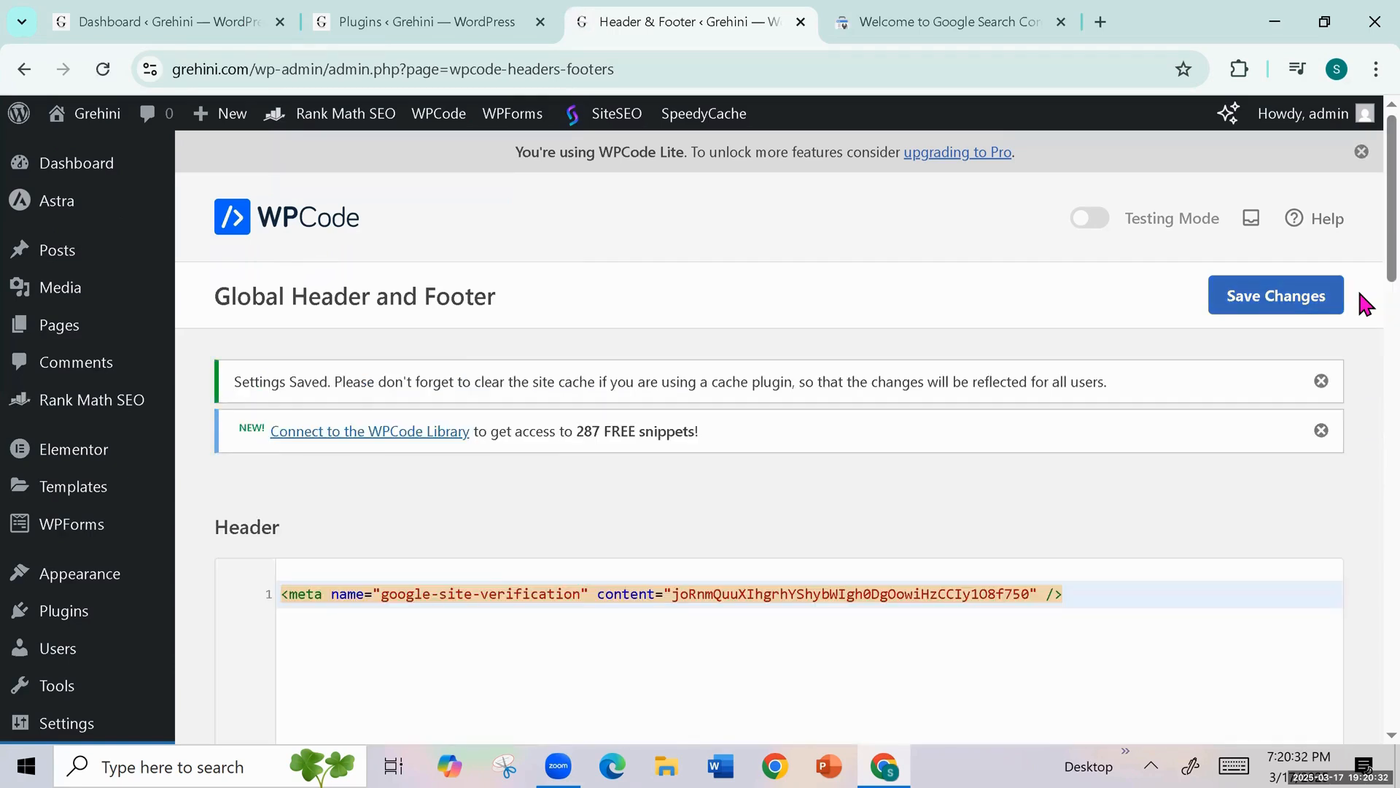
- Verify ownership of grehini.com in Google Search Console with the HTML tag method and go to the property
left_click(959, 15)
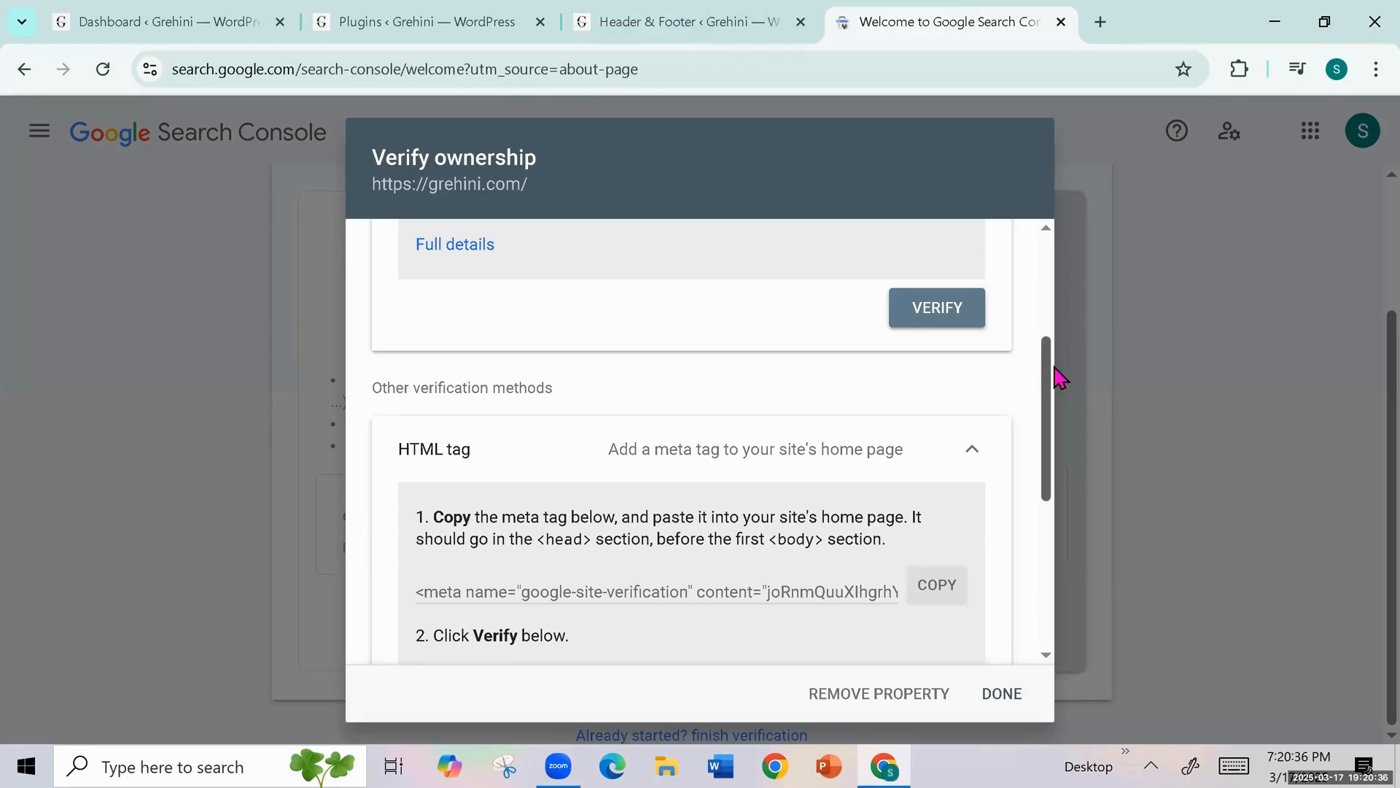
left_click_drag(1046, 375, 1026, 481)
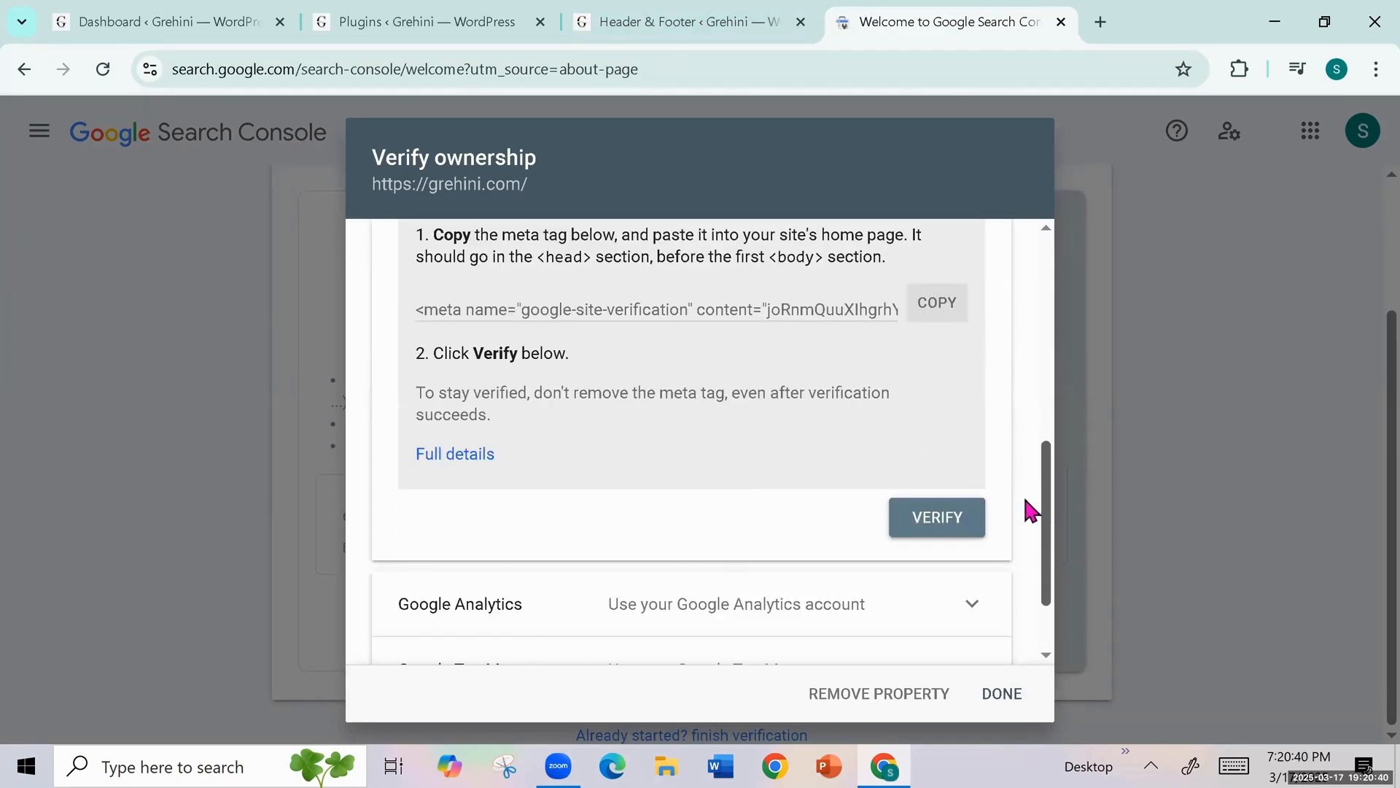
scroll(984, 500, "down", 1)
left_click(953, 473)
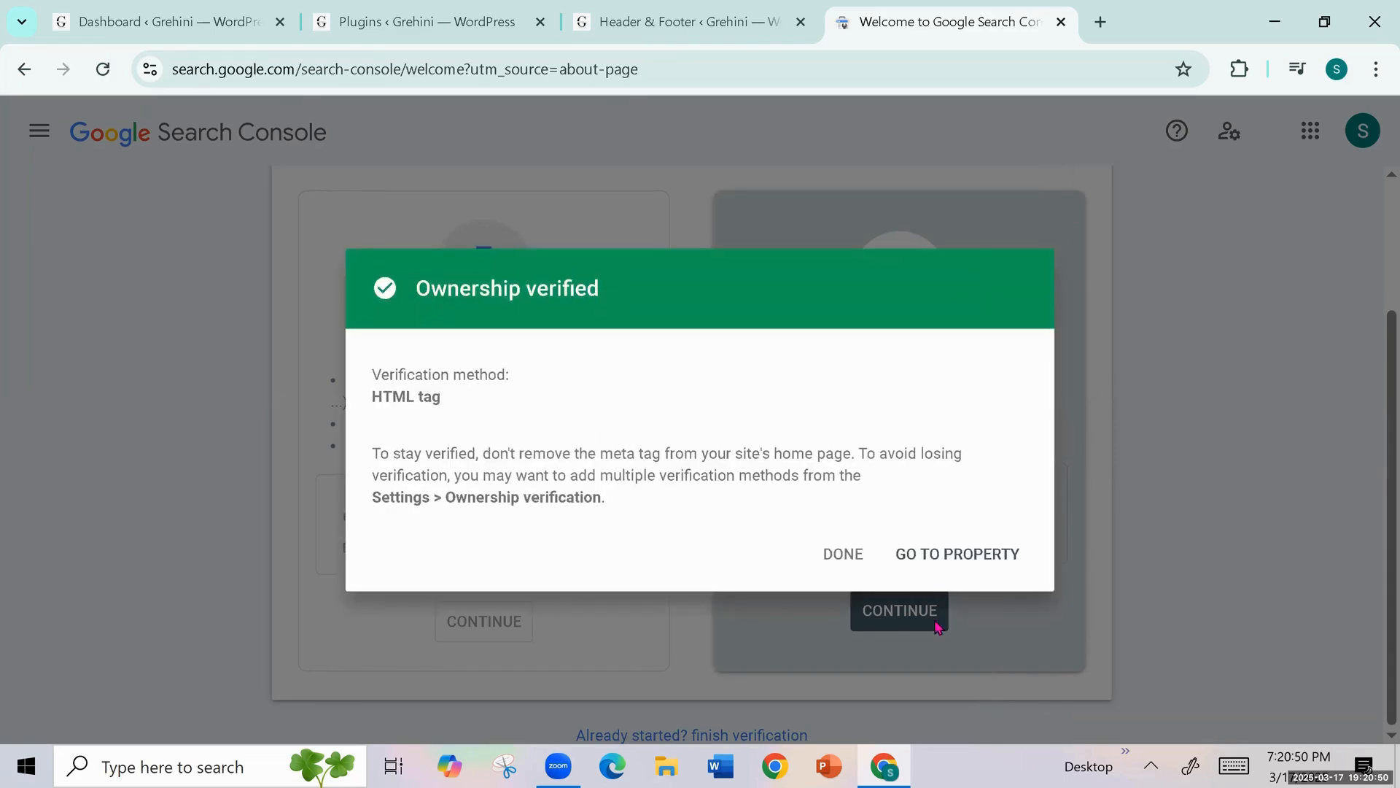
left_click(961, 558)
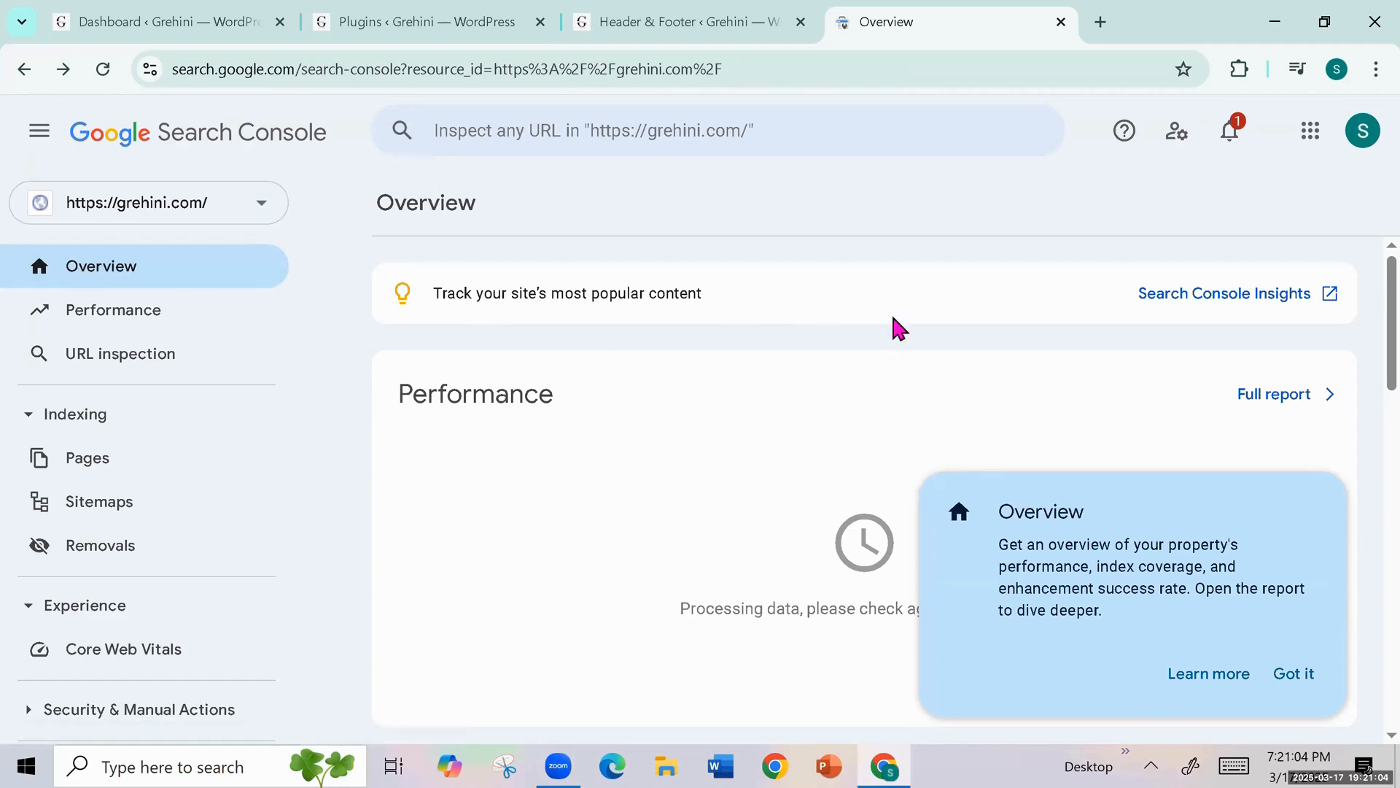
- Look through the property's Overview sections and the available report list, dismissing the Overview tip
scroll(1366, 383, "down", 3)
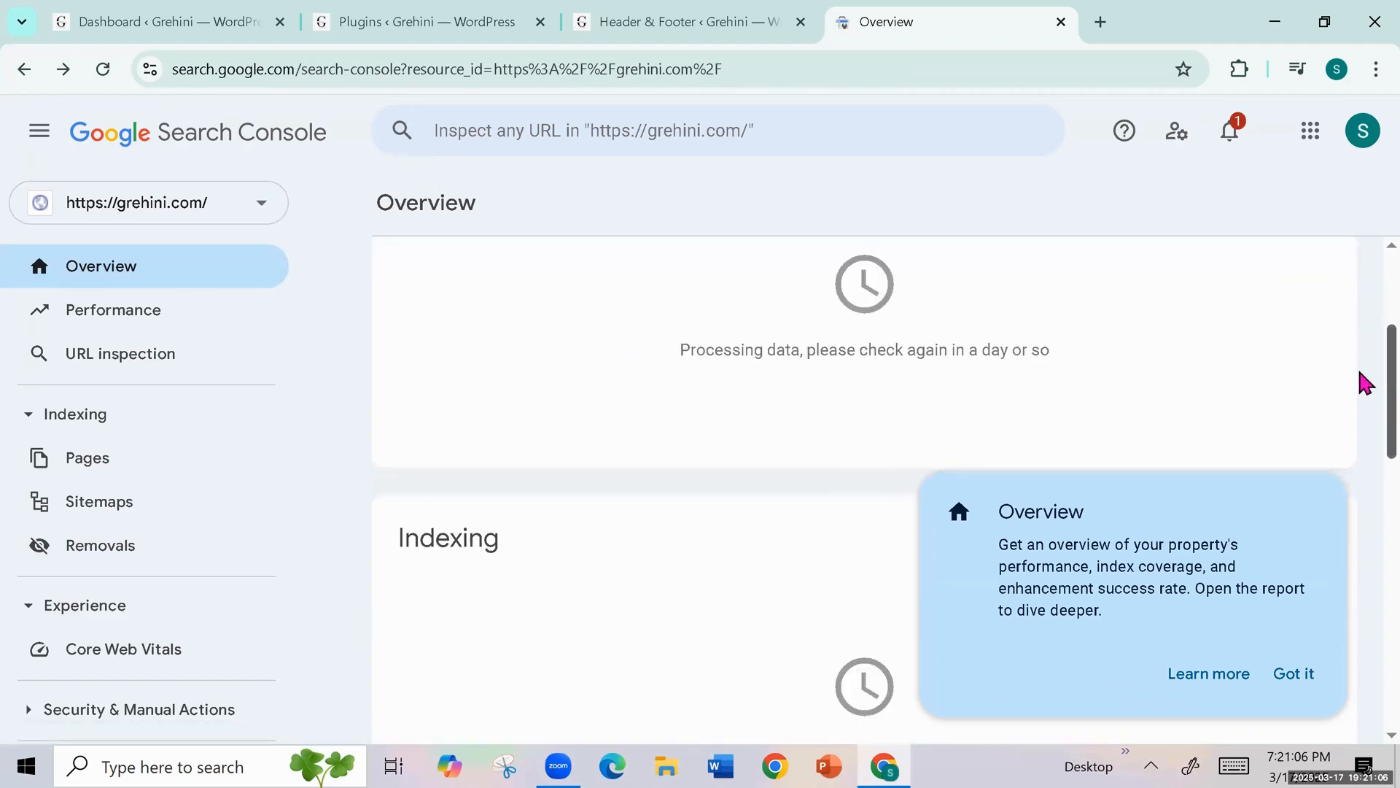
scroll(1366, 383, "down", 8)
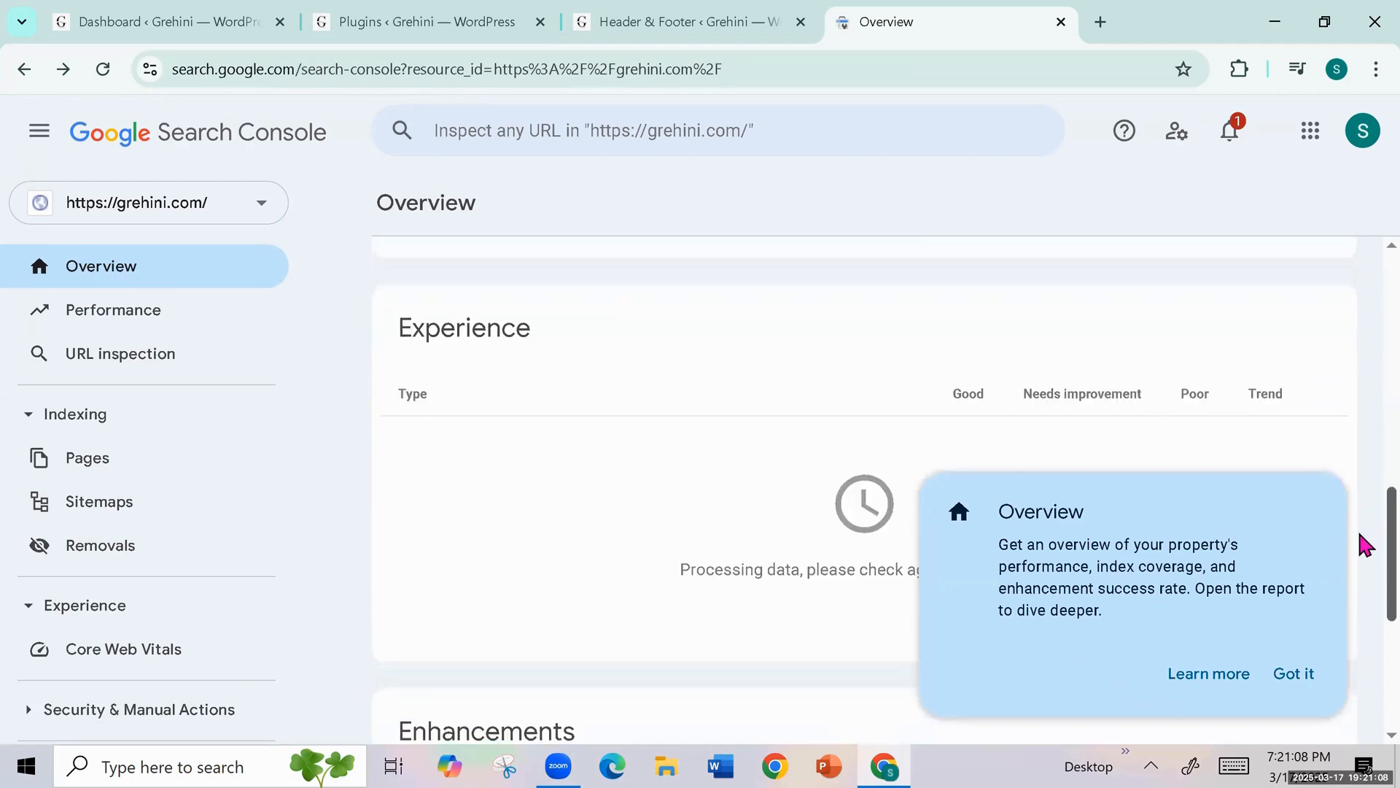
left_click(1292, 672)
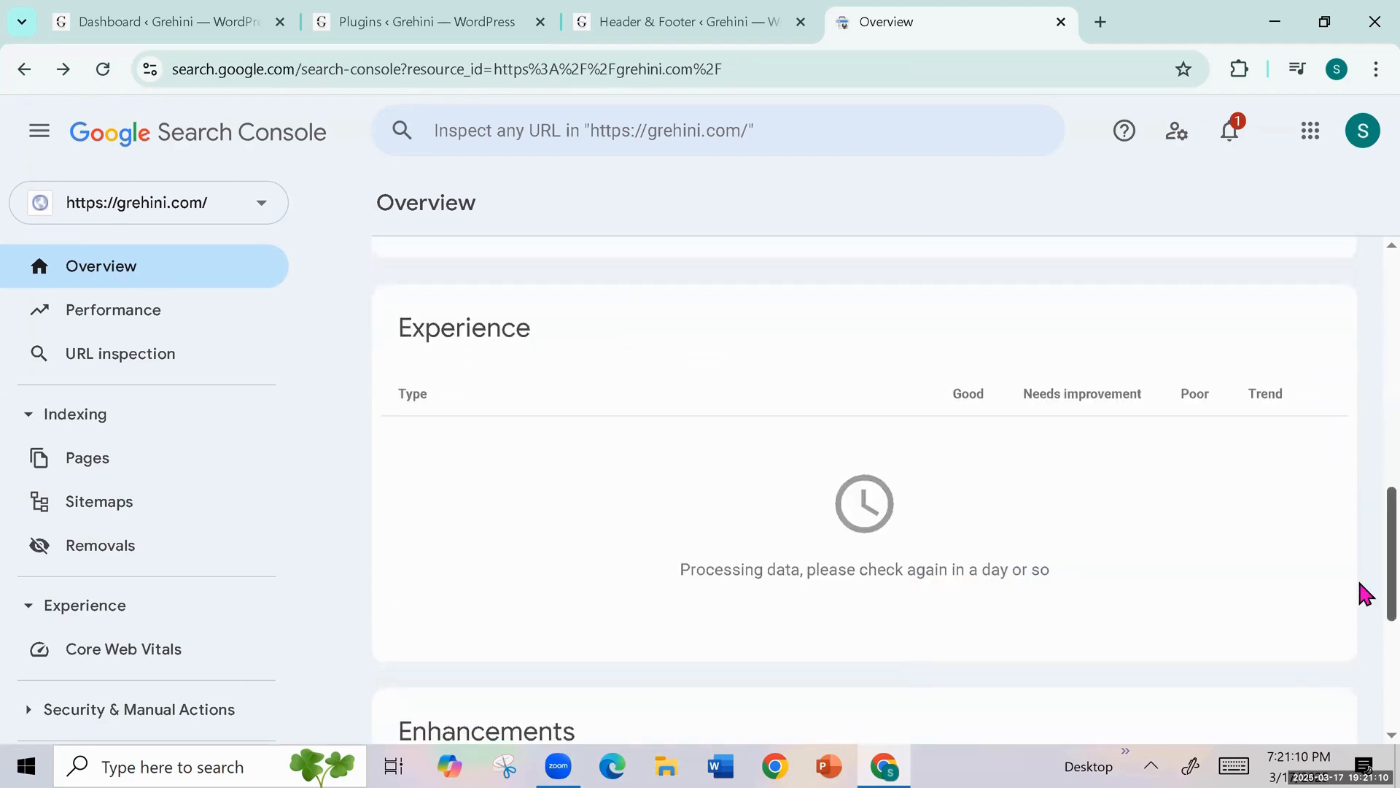
scroll(1366, 409, "up", 10)
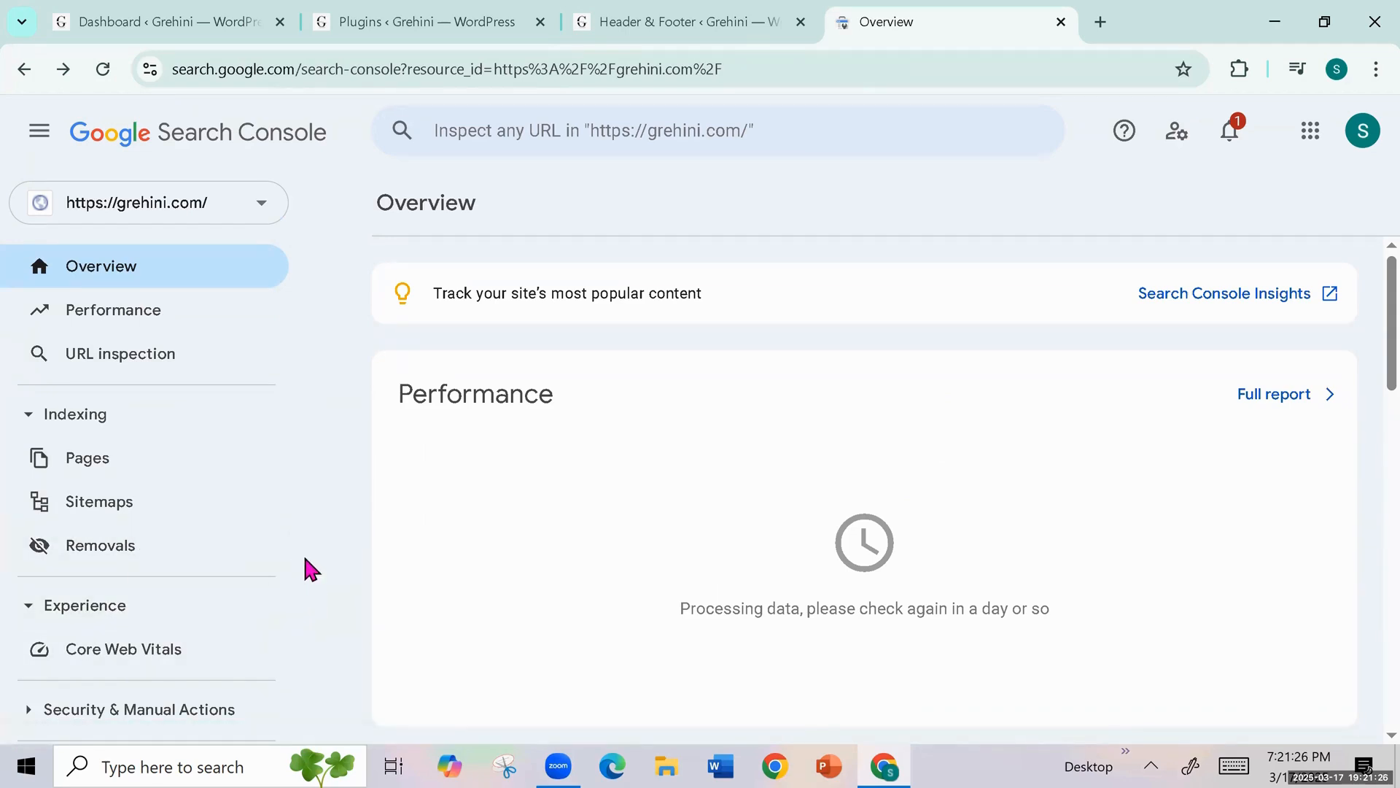
left_click_drag(304, 556, 304, 724)
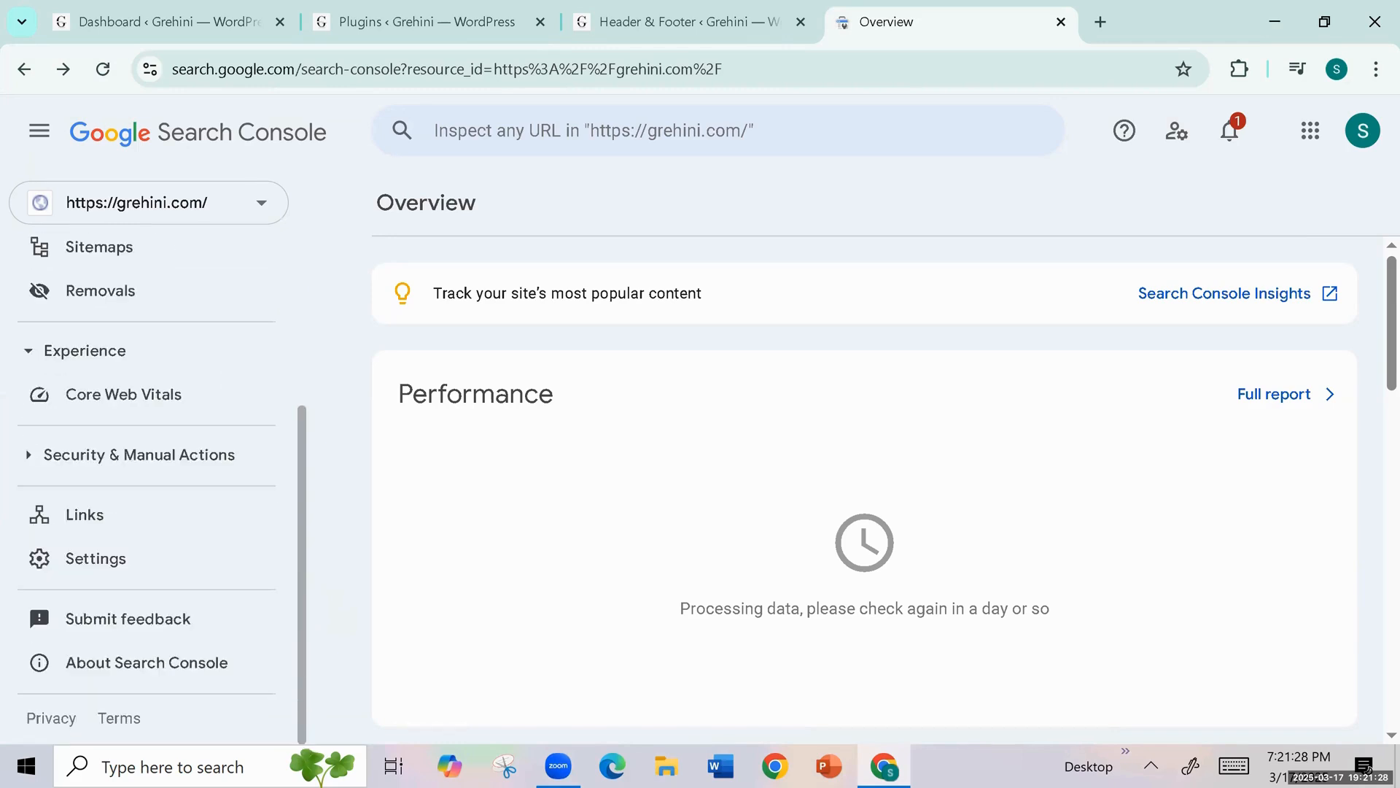
scroll(315, 545, "up", 4)
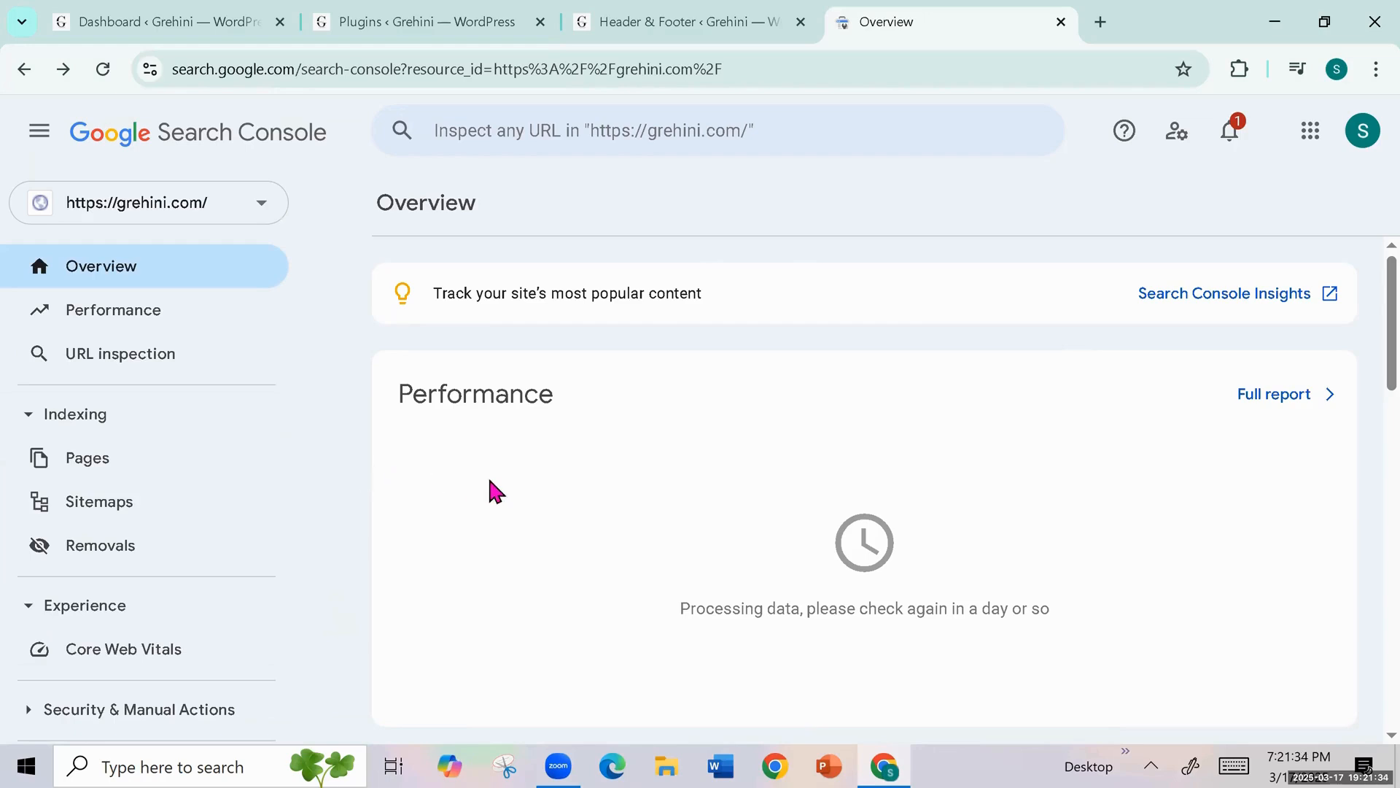
- Open the property's Sitemaps page, then open Rank Math SEO's Sitemap Settings from the WordPress dashboard in a separate browser tab
left_click(107, 503)
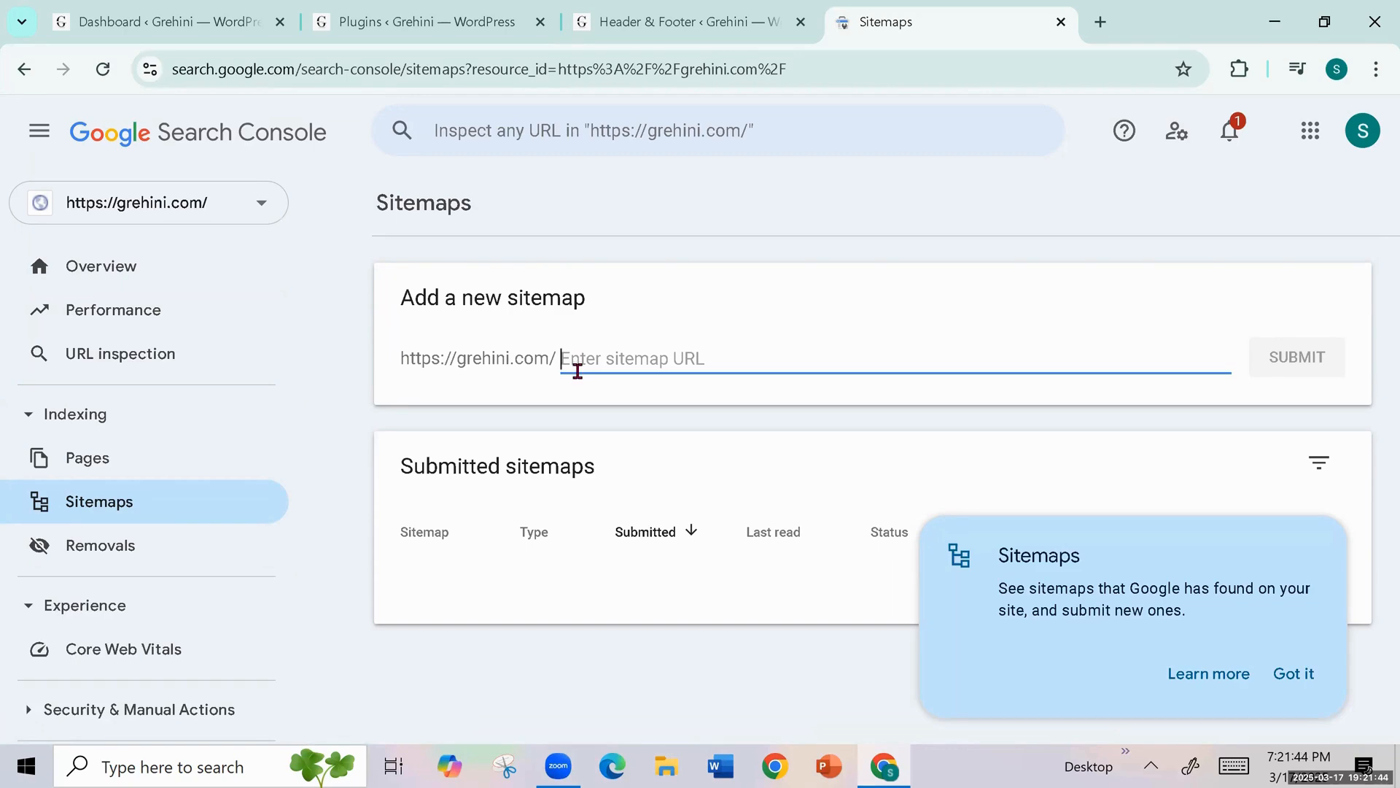
left_click(179, 12)
mouse_move(75, 248)
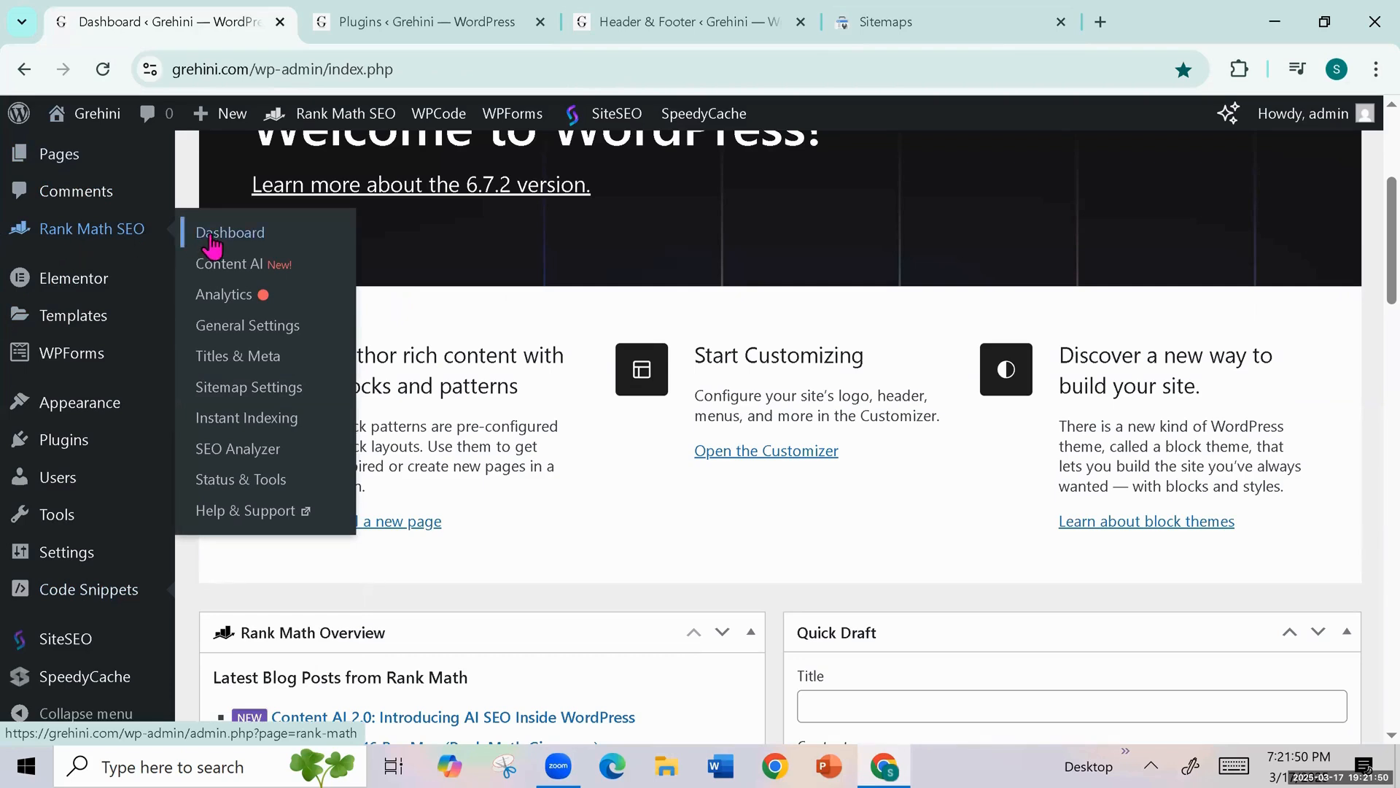
right_click(246, 399)
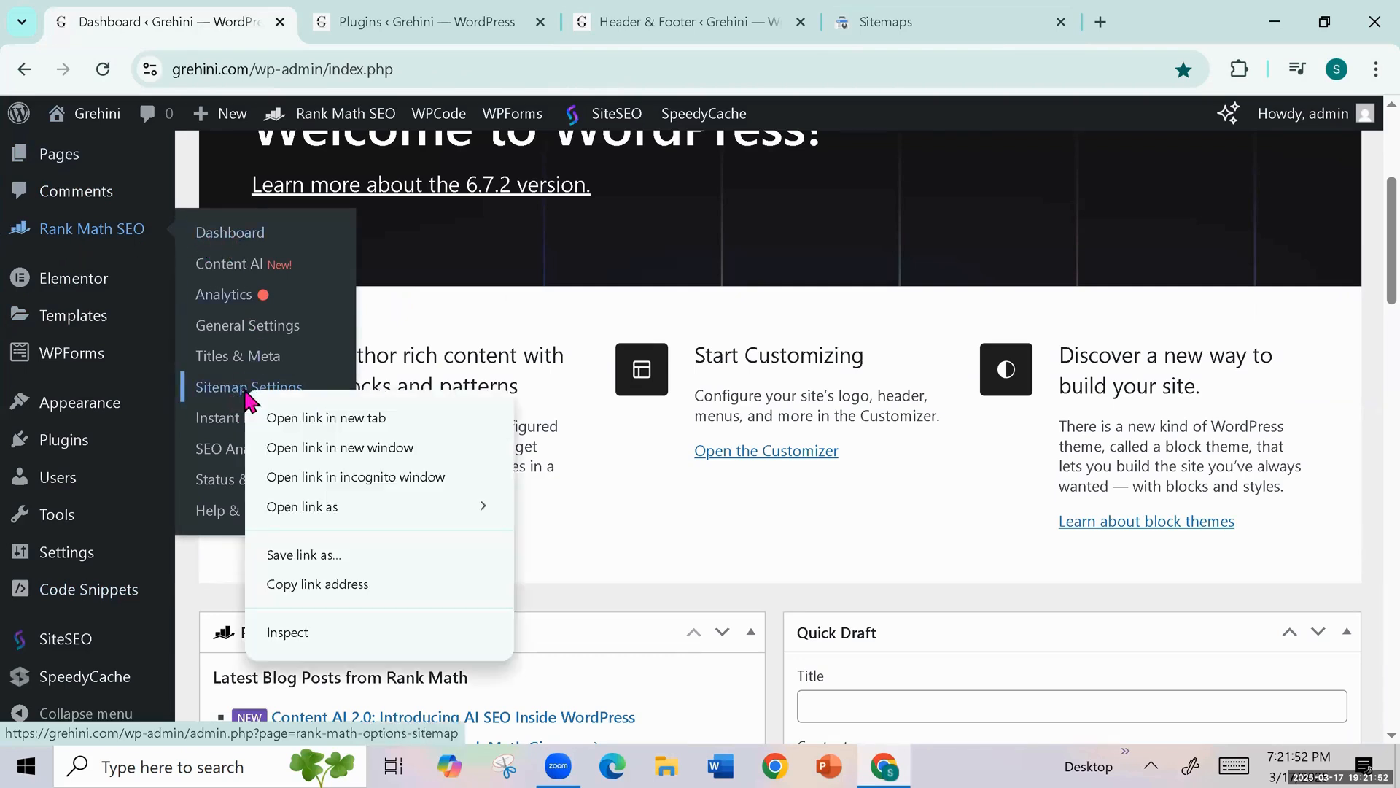
left_click(331, 417)
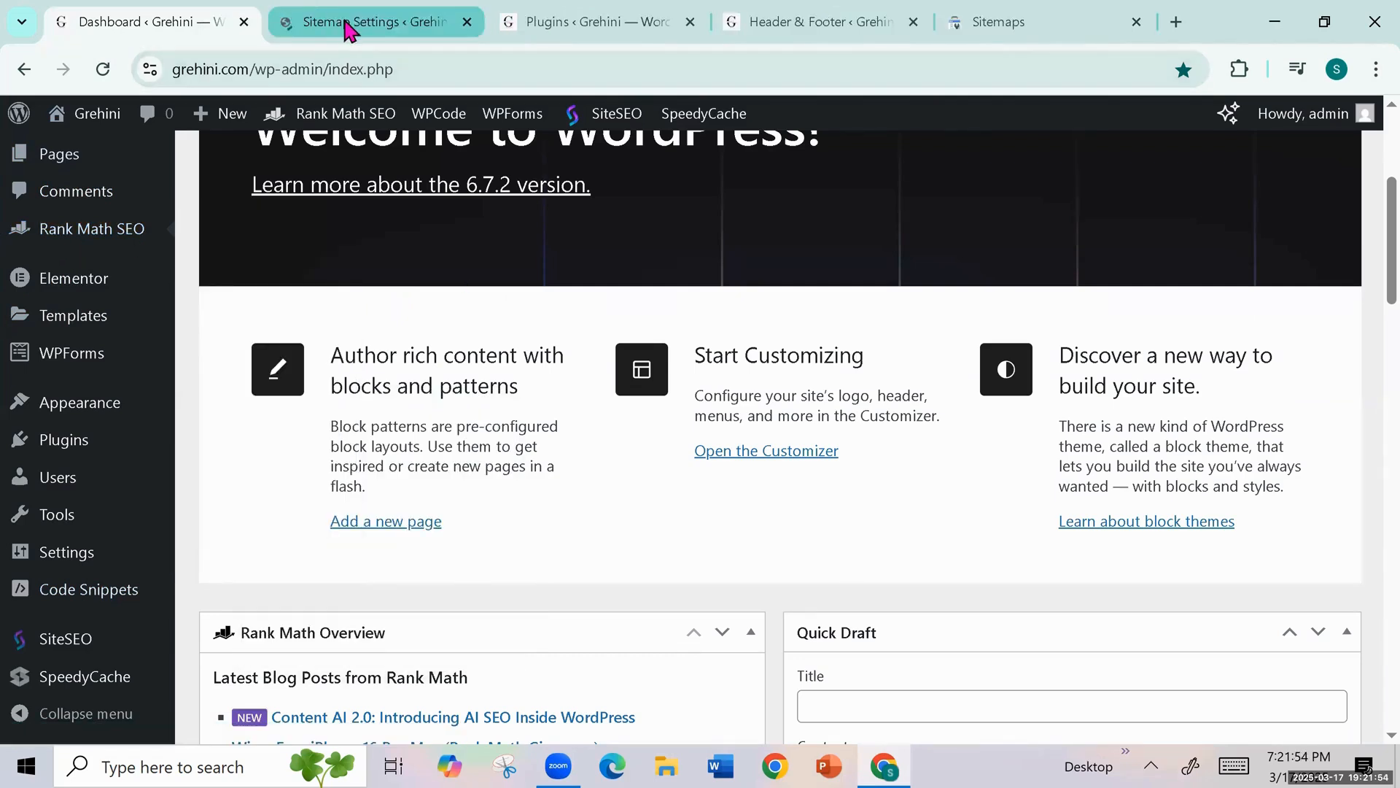
left_click(328, 33)
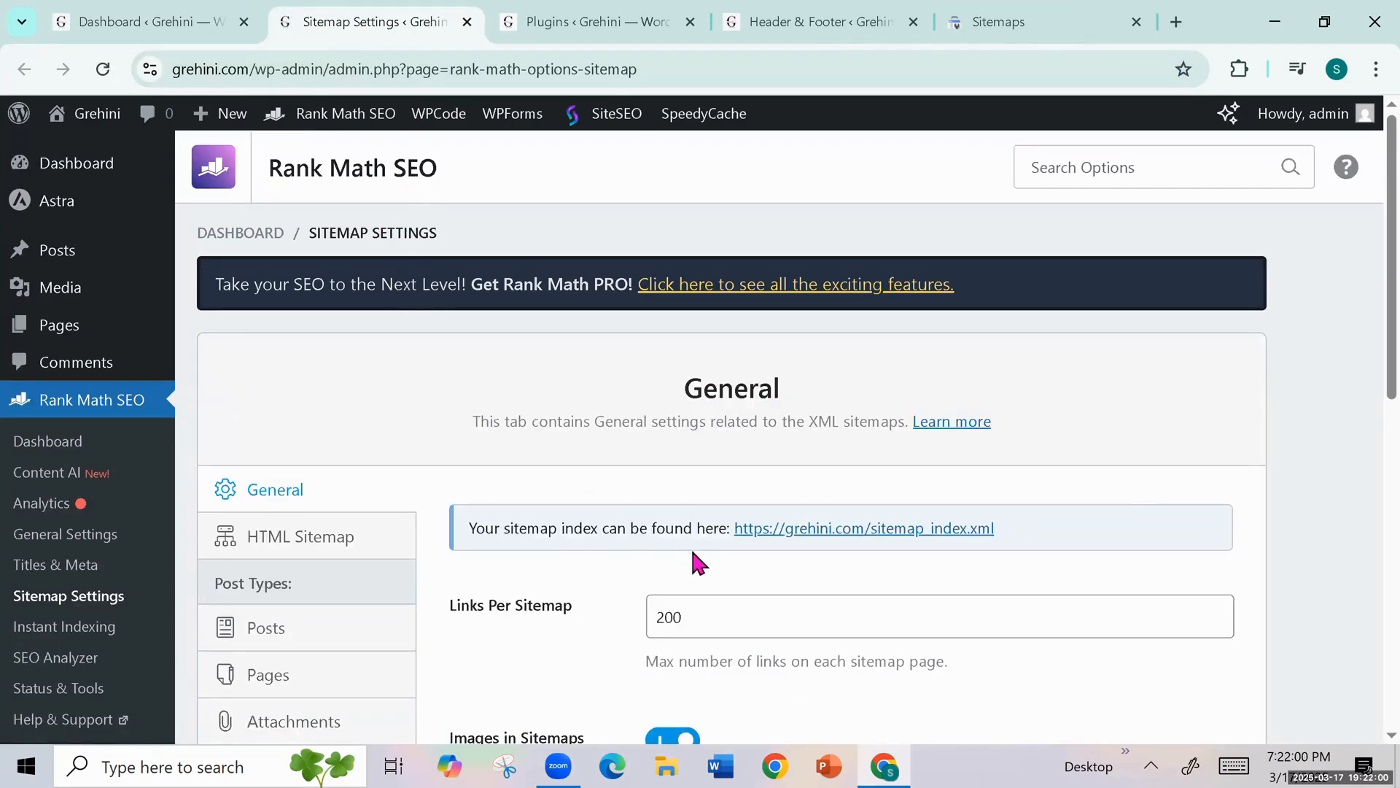
- Open the site's sitemap index from Rank Math and copy "sitemap_index.xml" from its web address
left_click(977, 531)
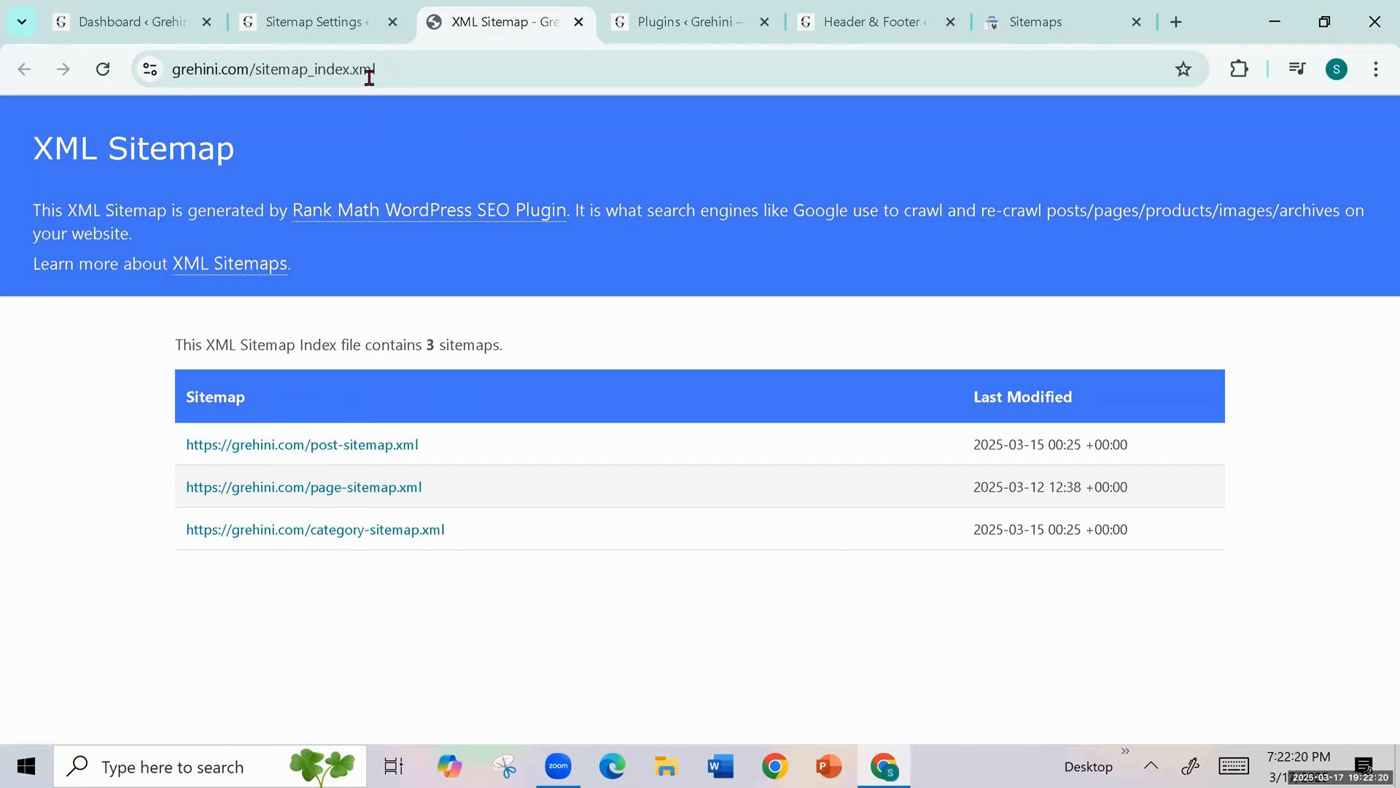
left_click(389, 69)
left_click(391, 68)
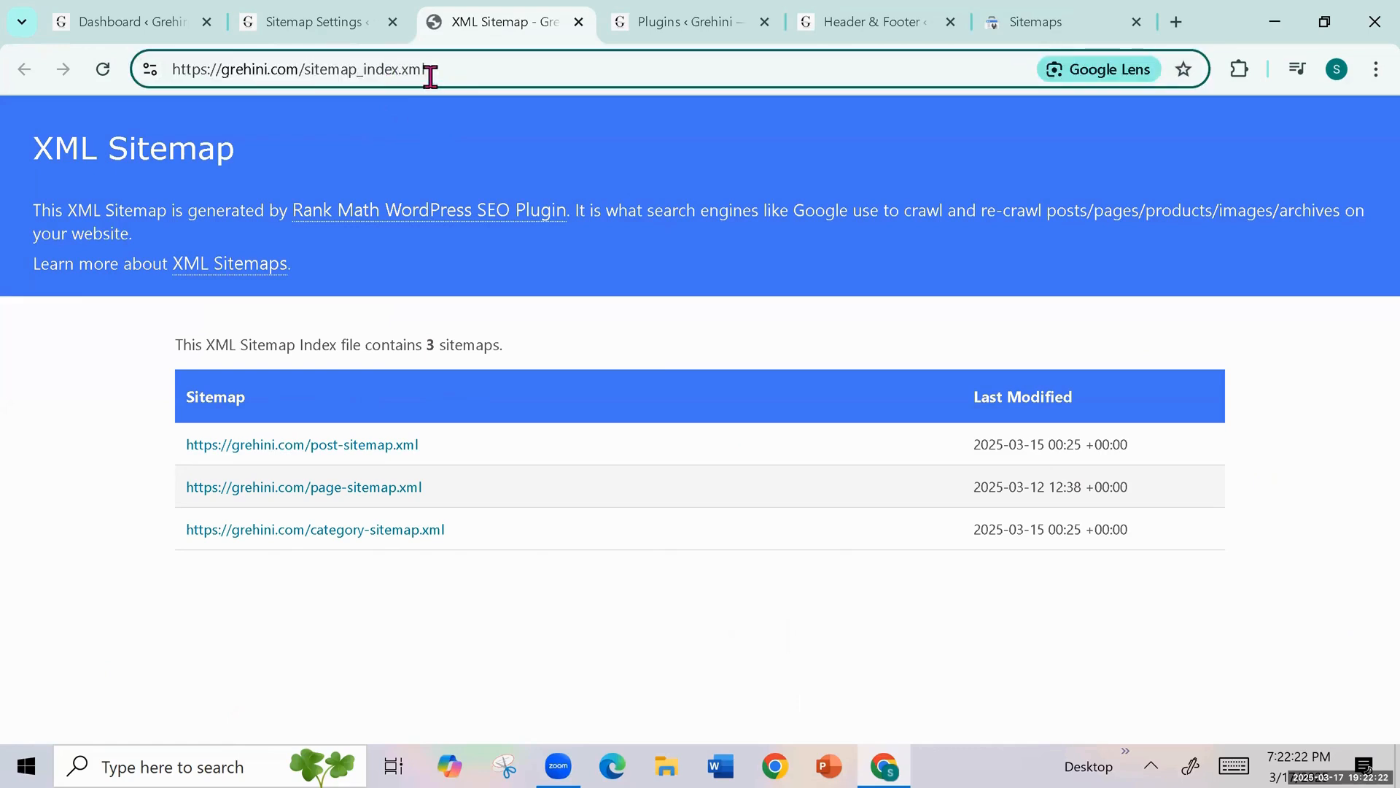
left_click_drag(431, 69, 304, 69)
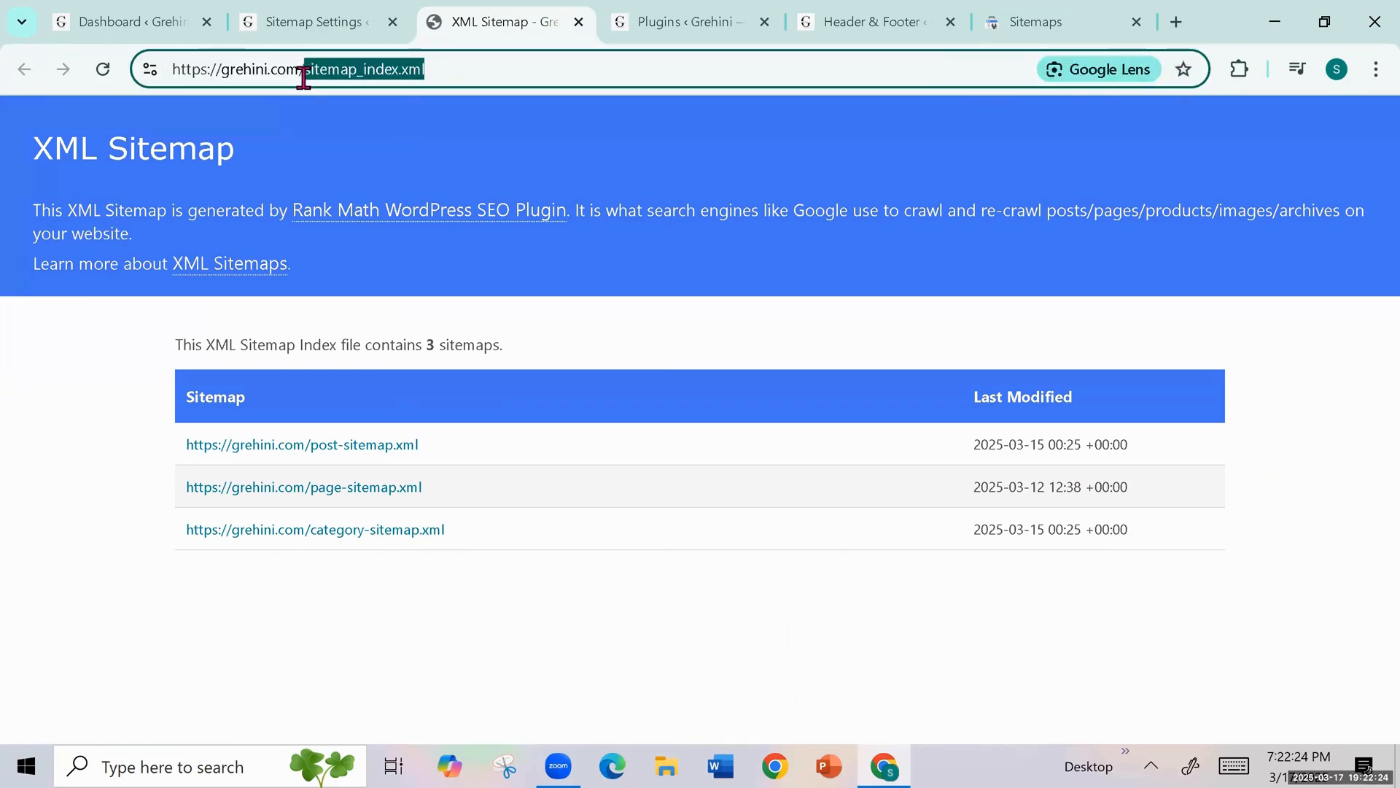
right_click(355, 69)
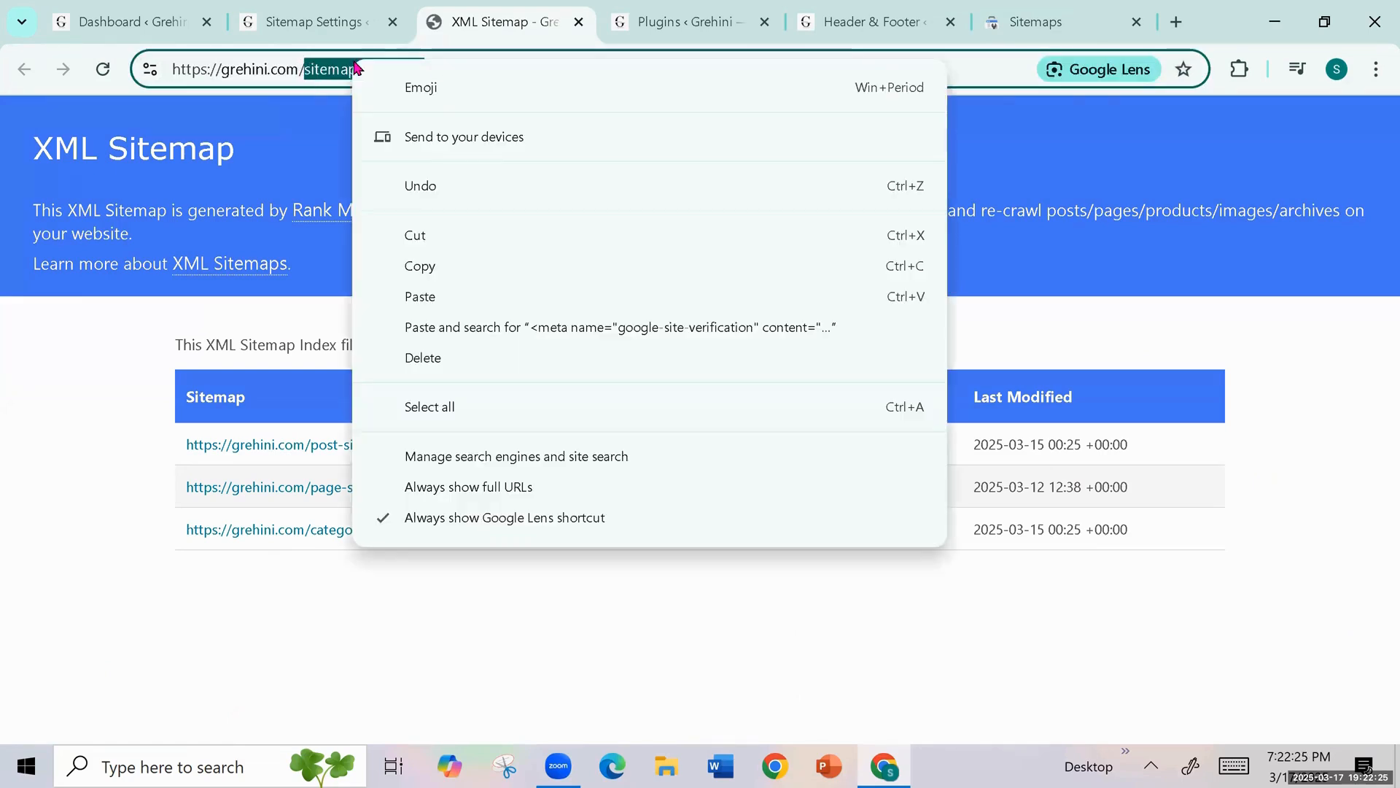
left_click(418, 267)
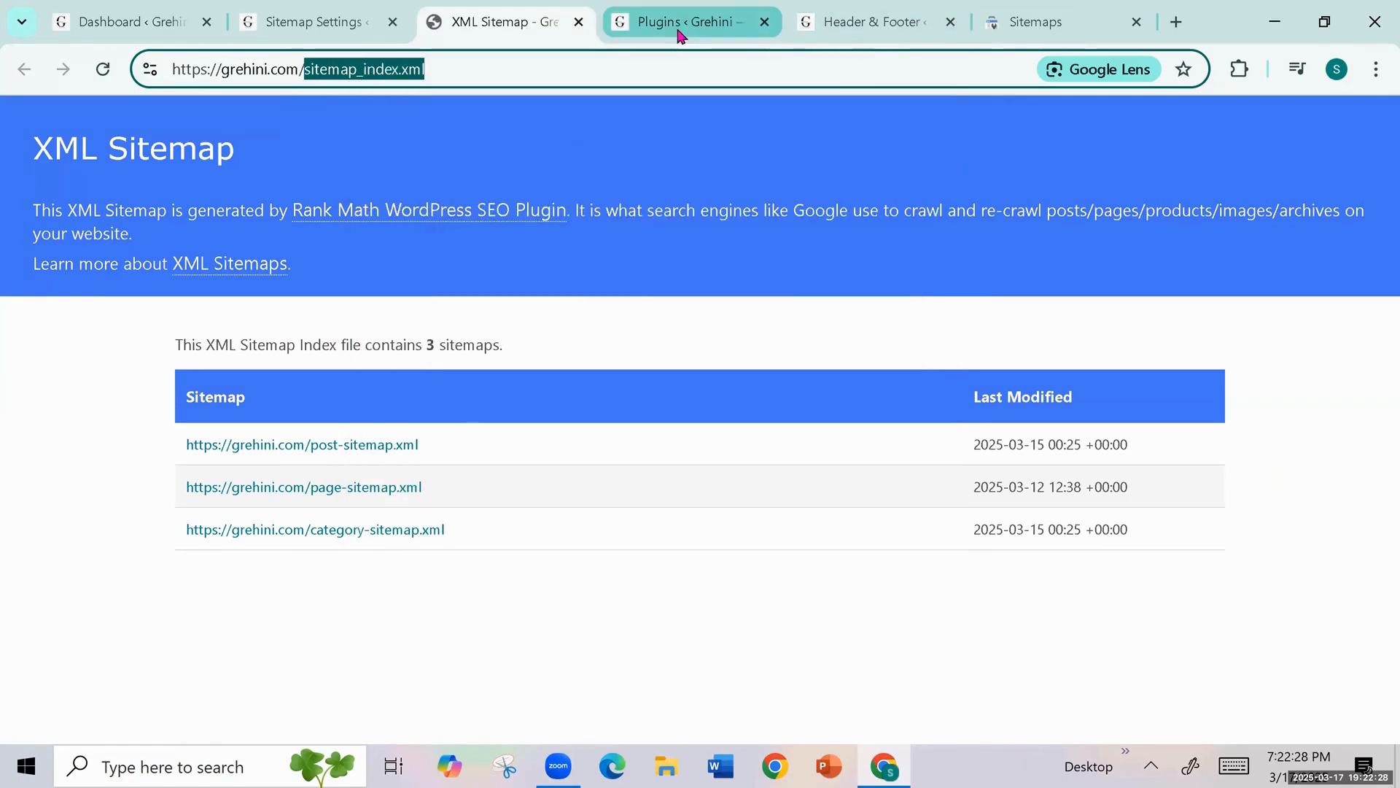
- Submit sitemap_index.xml as a new sitemap in Google Search Console and dismiss the confirmation and the Sitemaps tip
left_click(1040, 21)
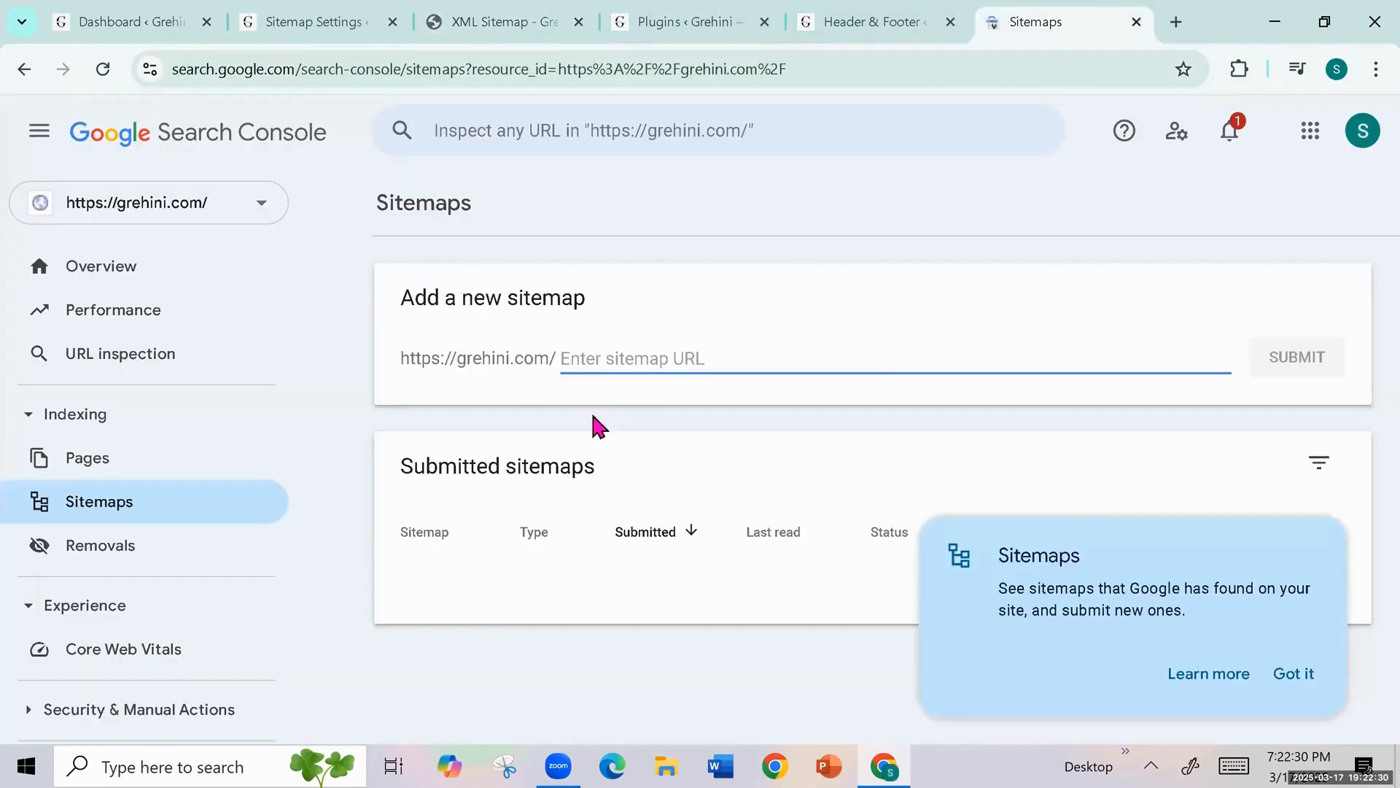
right_click(566, 360)
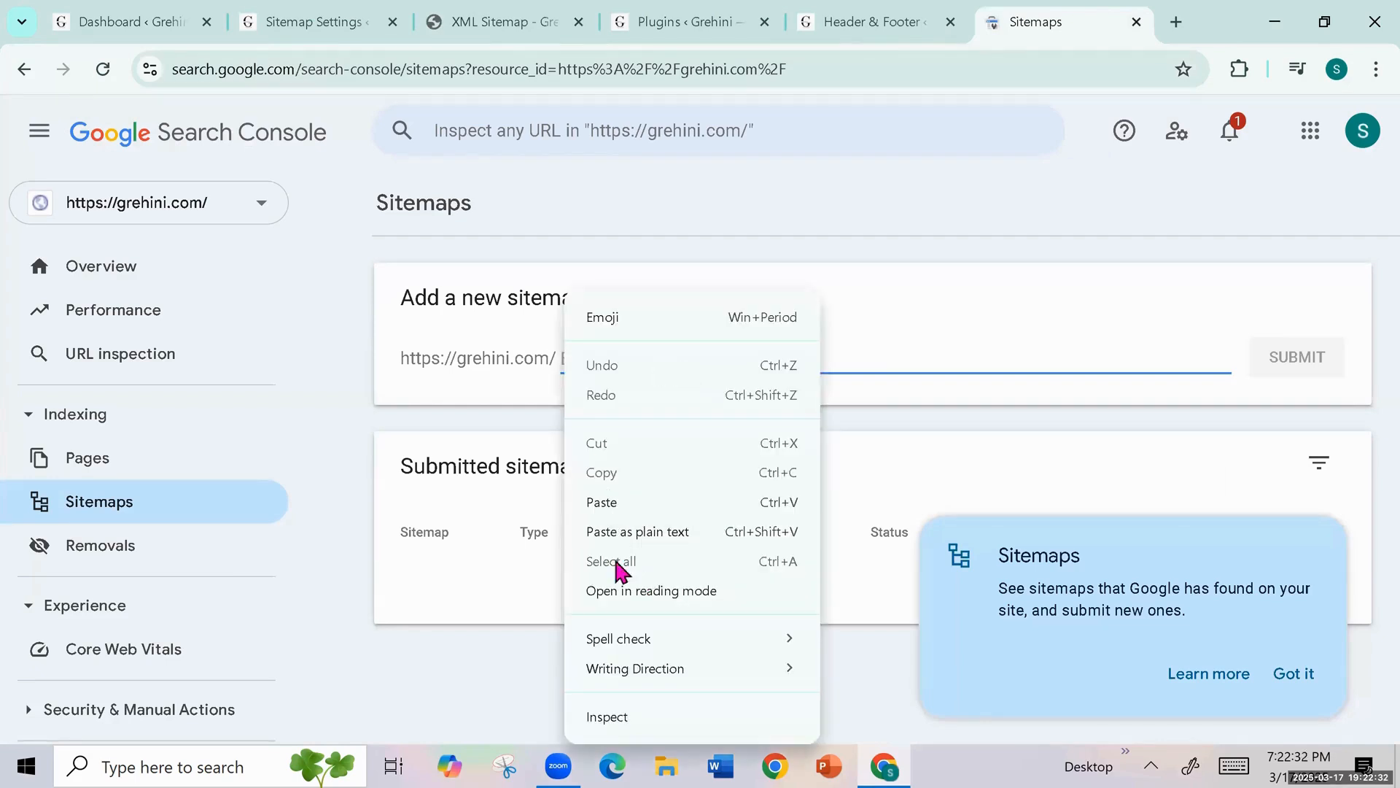
left_click(606, 509)
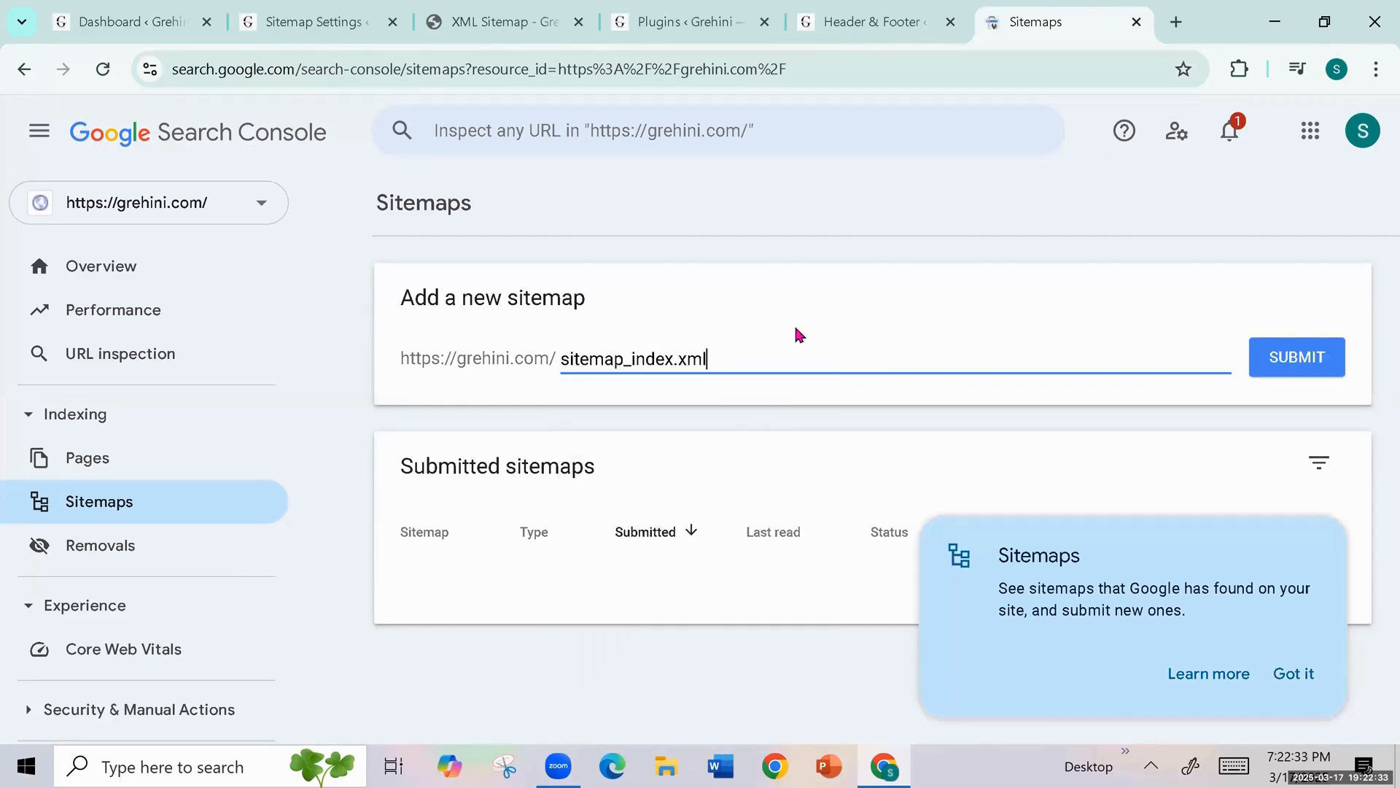
left_click(1310, 367)
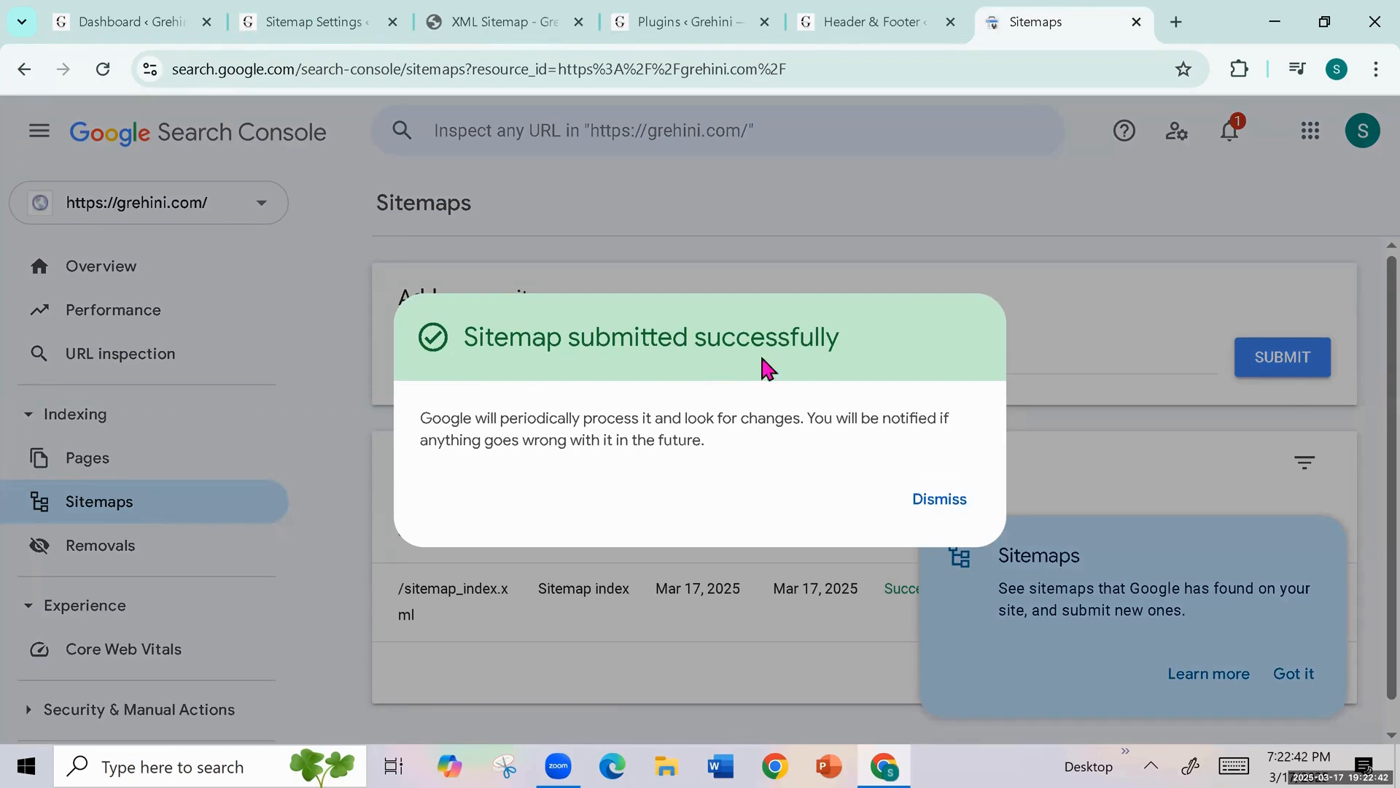
left_click(948, 503)
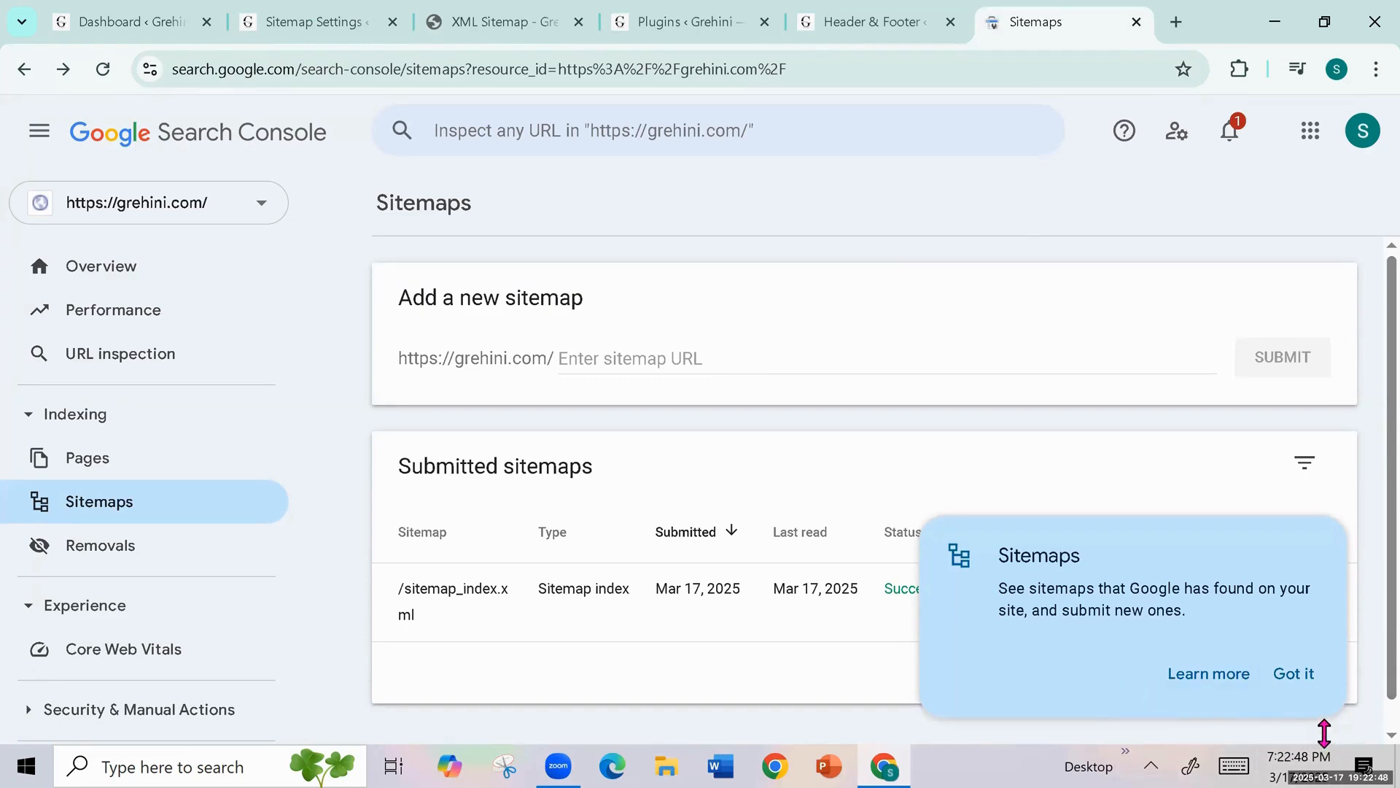
left_click(1295, 676)
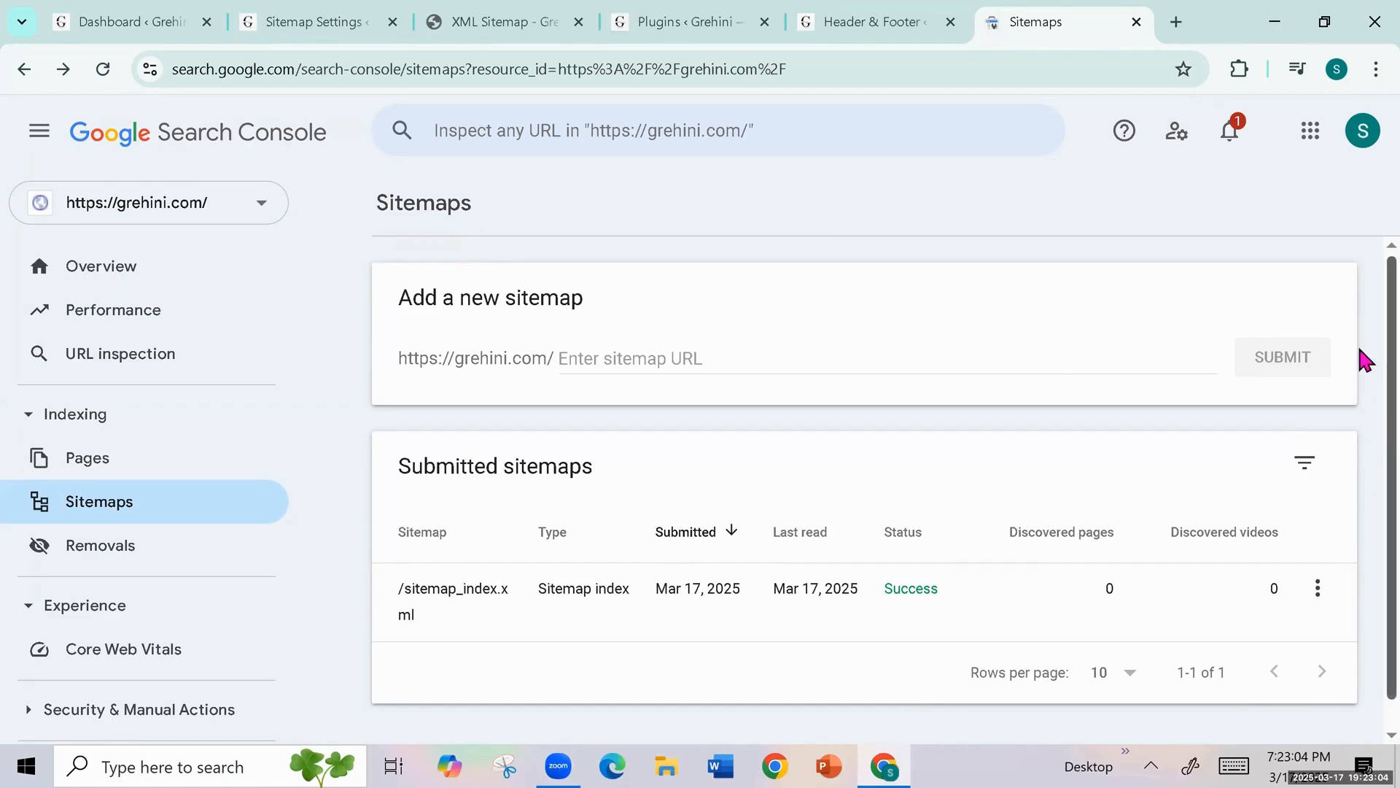
scroll(1361, 360, "down", 1)
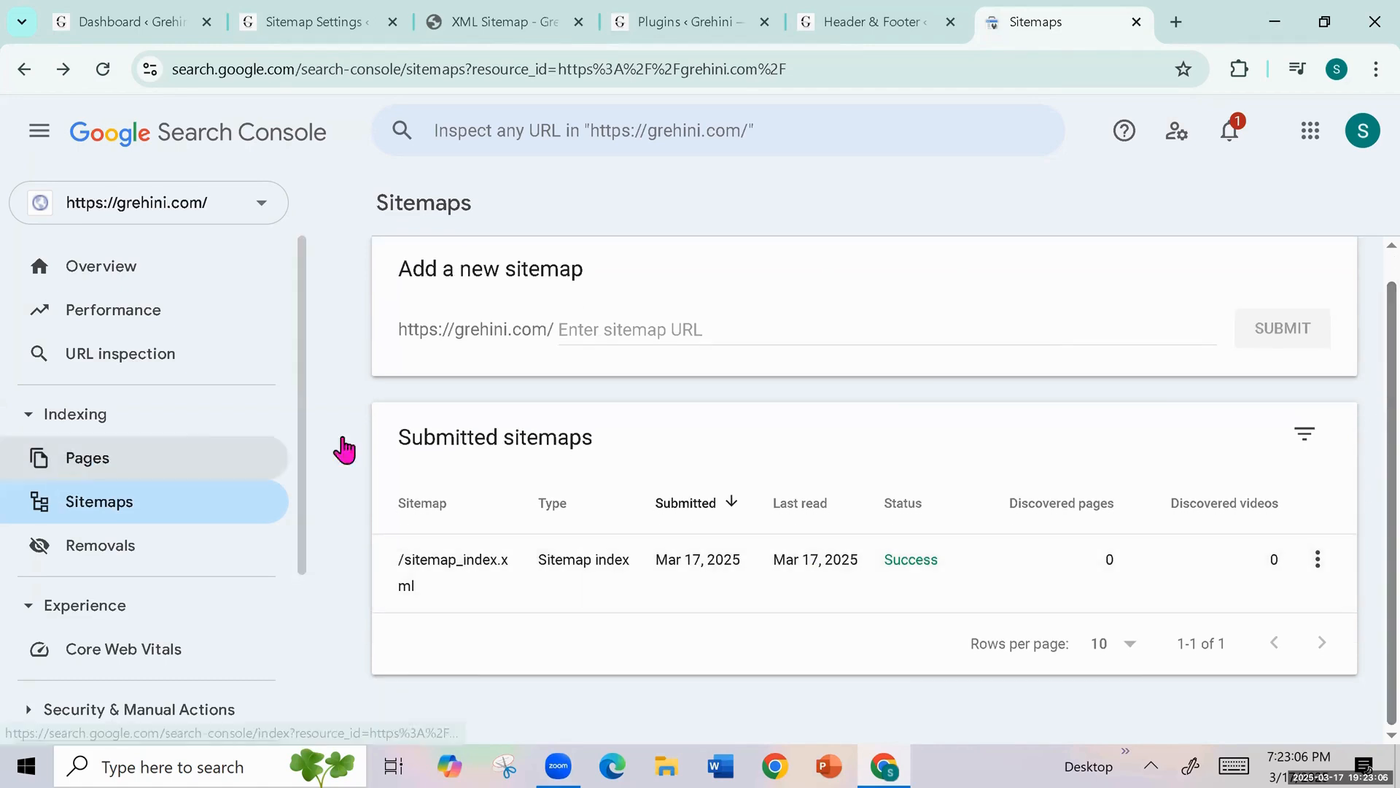
- View the property's Overview and Performance reports, dismissing the Performance on Search results tip
left_click(100, 277)
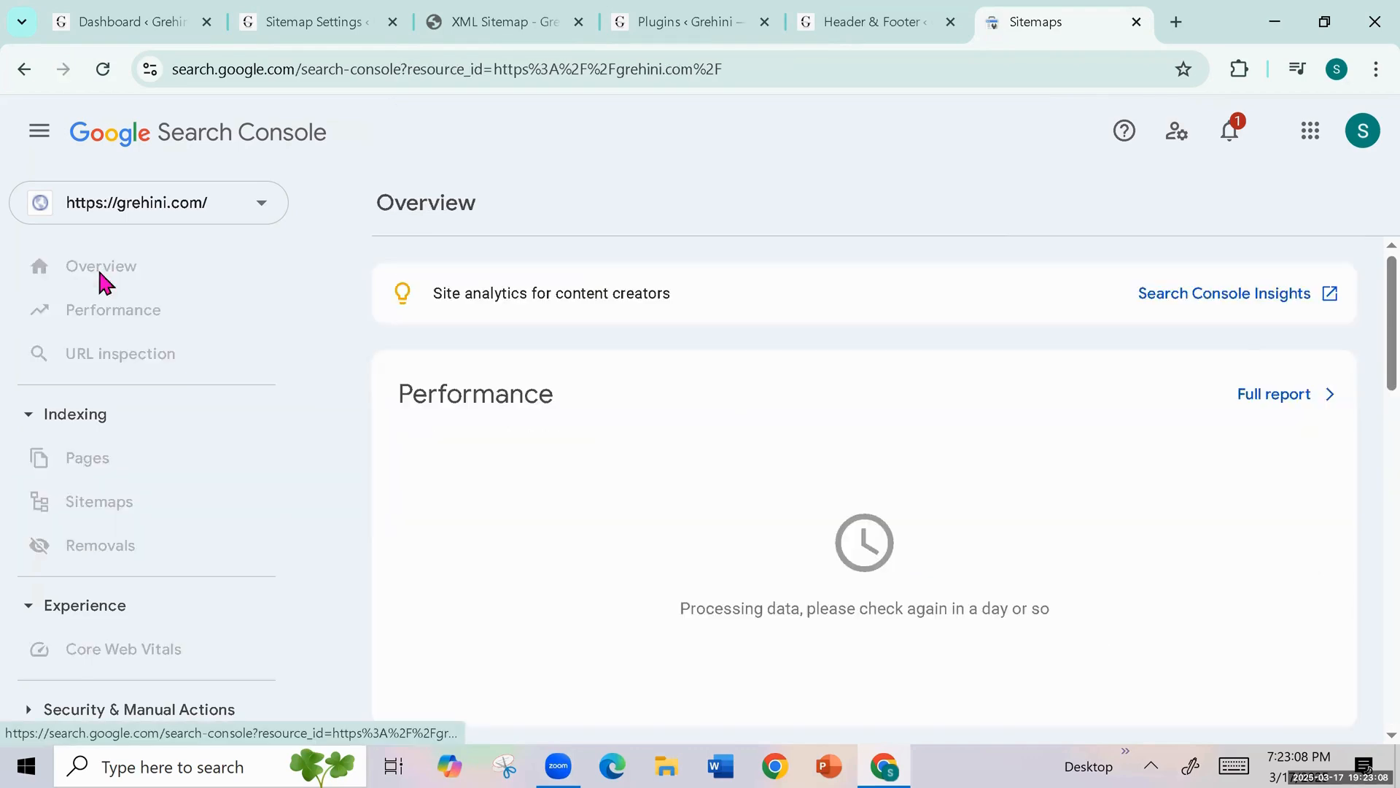
left_click(98, 310)
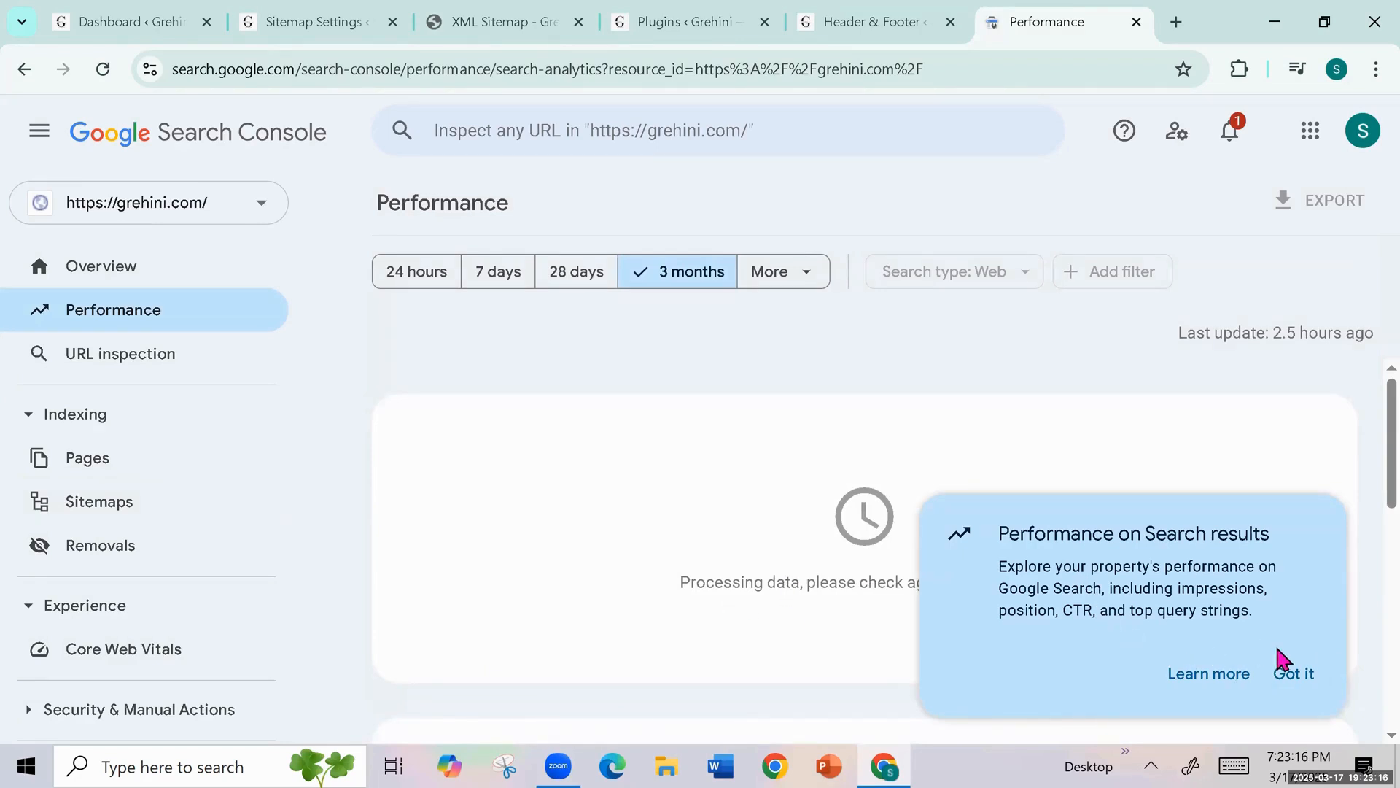
left_click(1294, 673)
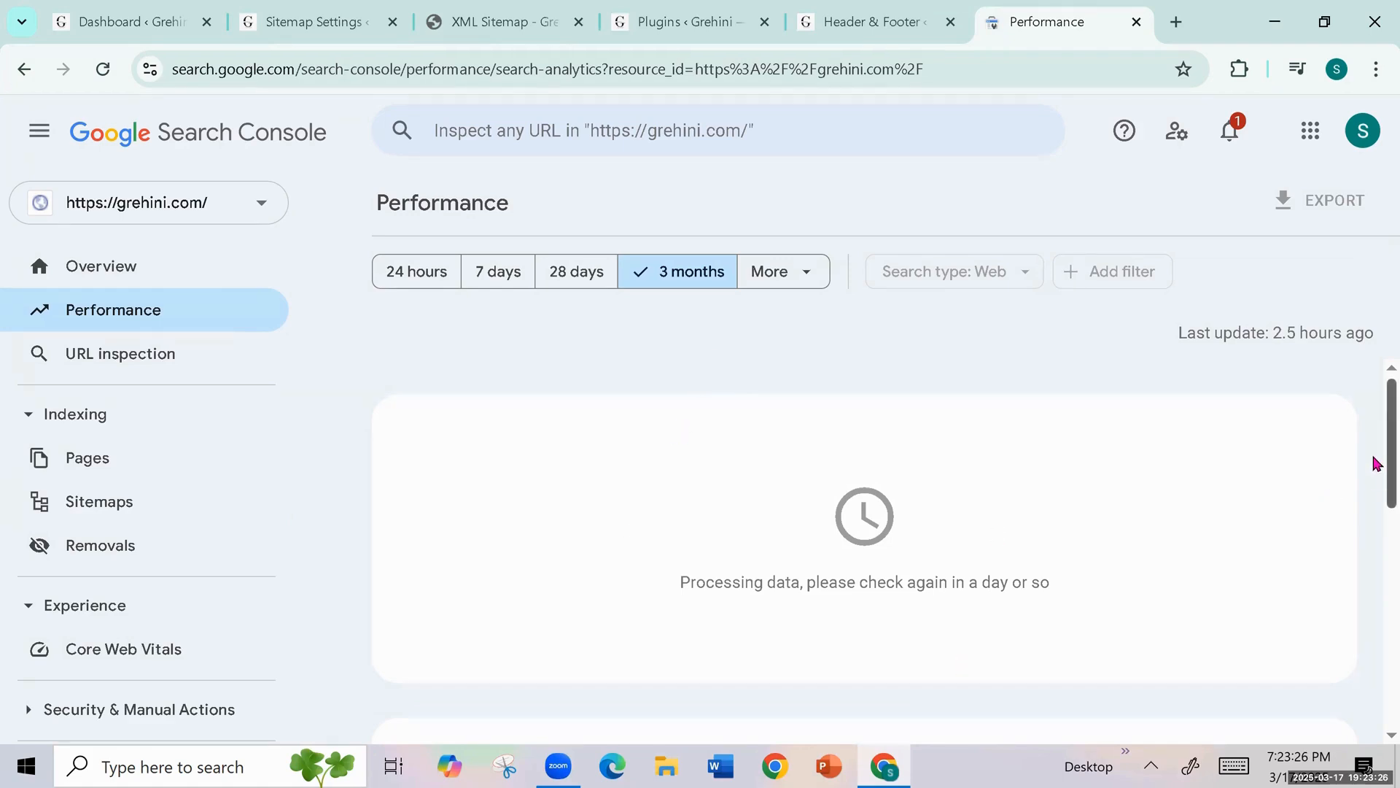
left_click_drag(1377, 463, 1377, 379)
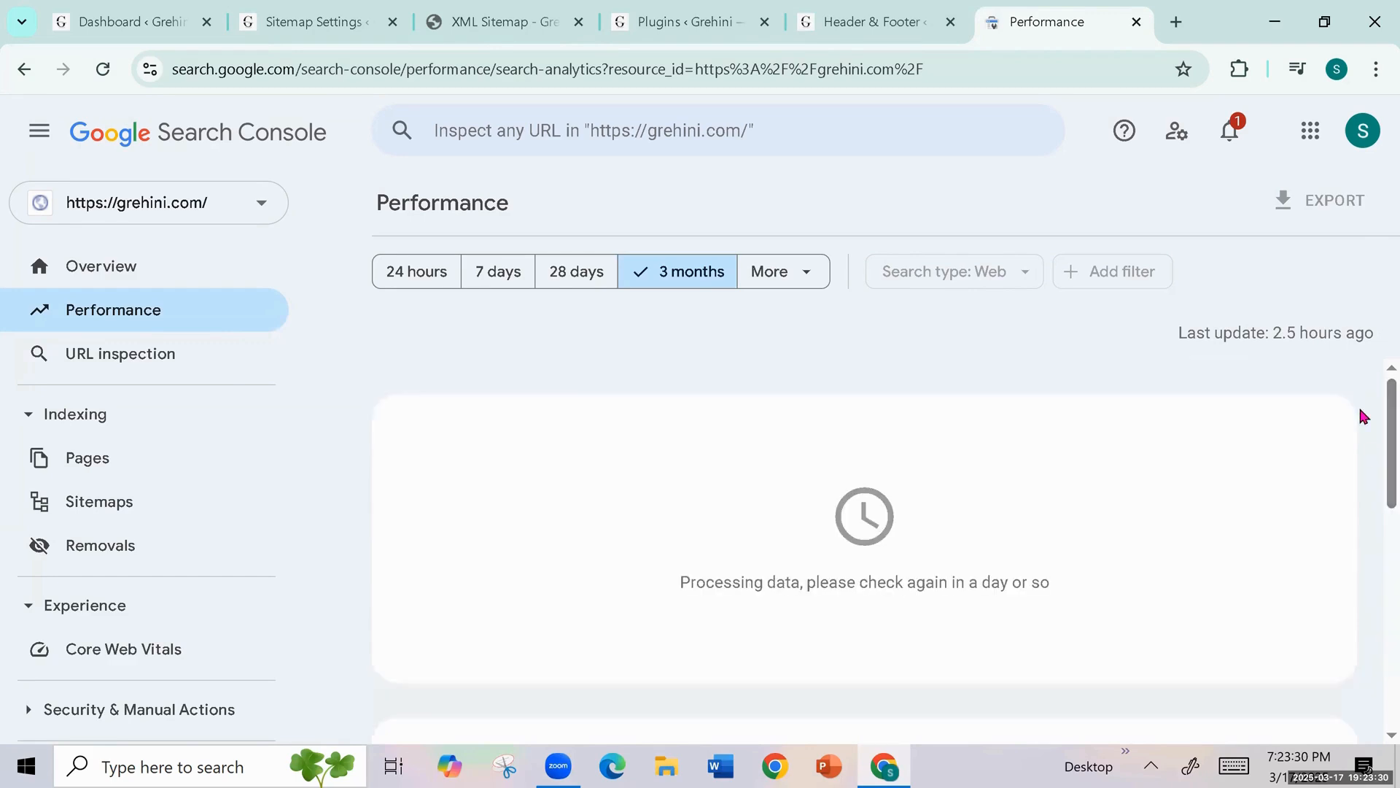